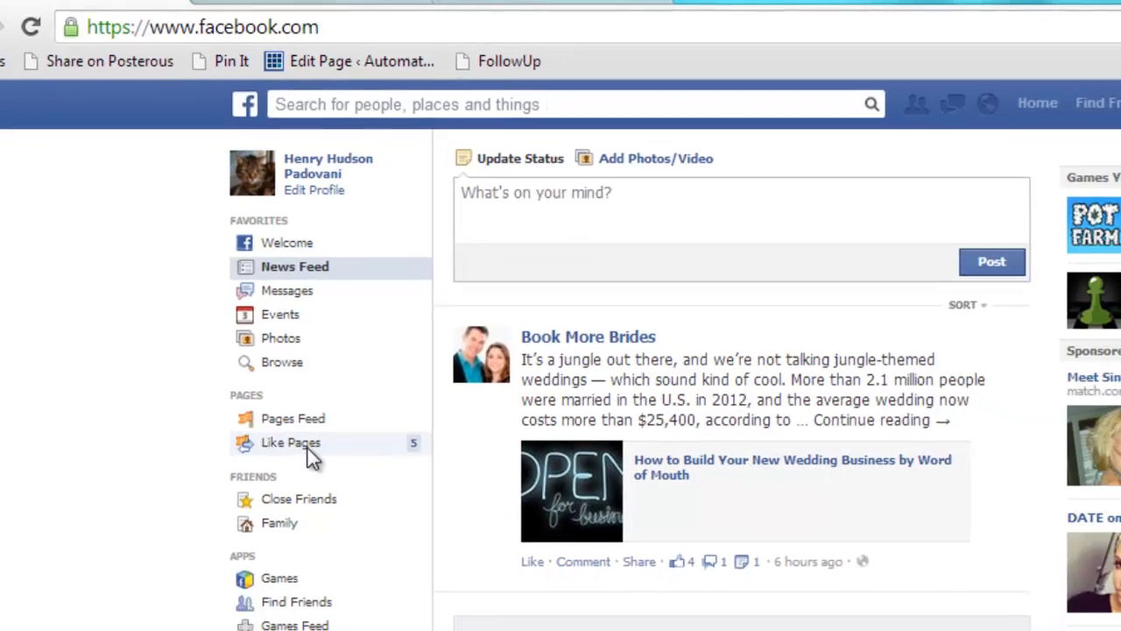
- Start creating a new Facebook Page from the suggested pages and look over the available page types
click(332, 507)
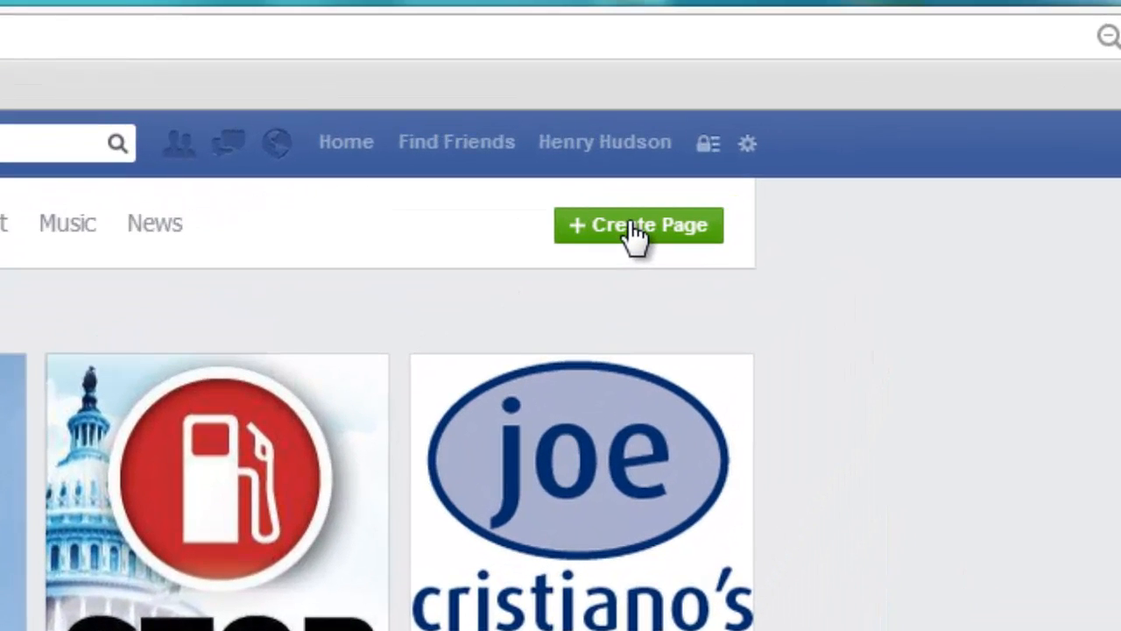
click(632, 233)
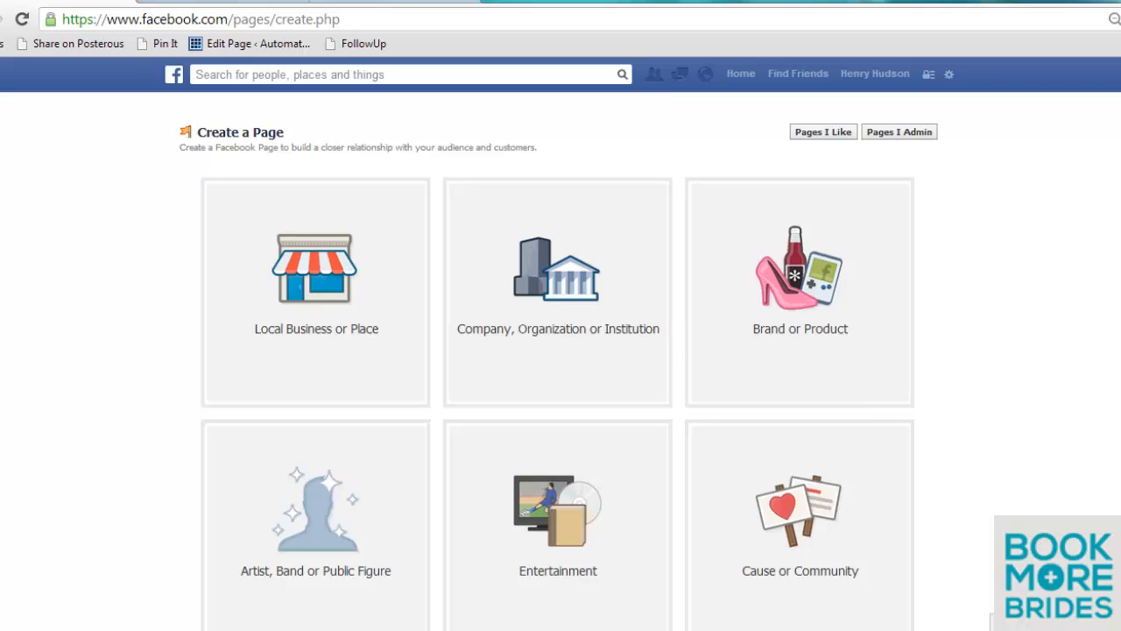
scroll(559, 355, down, 2)
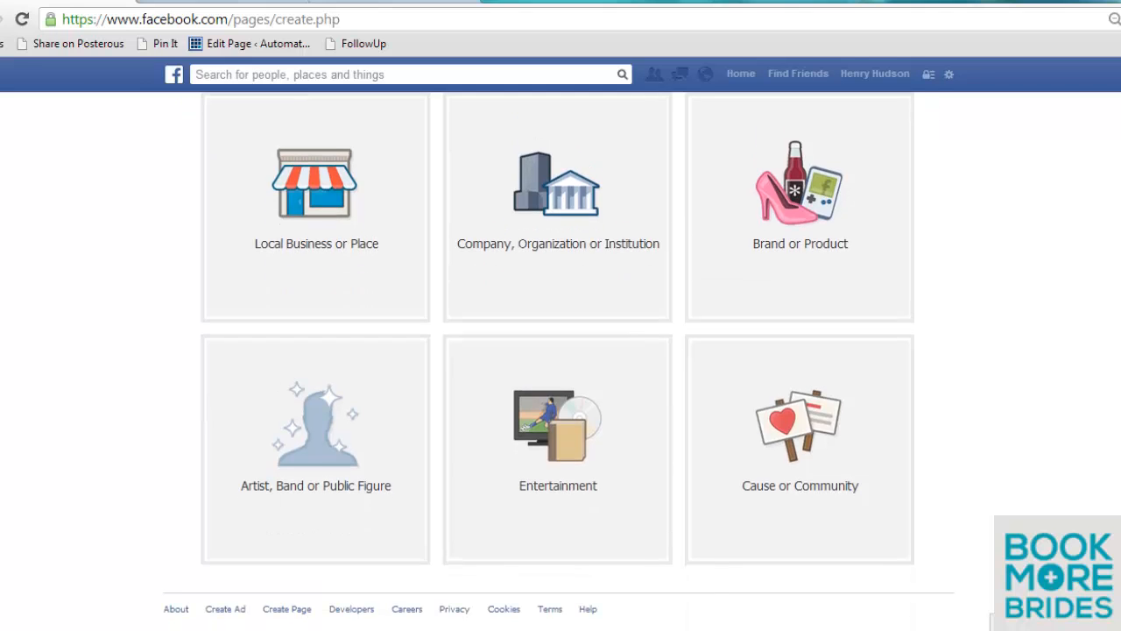
scroll(559, 355, up, 2)
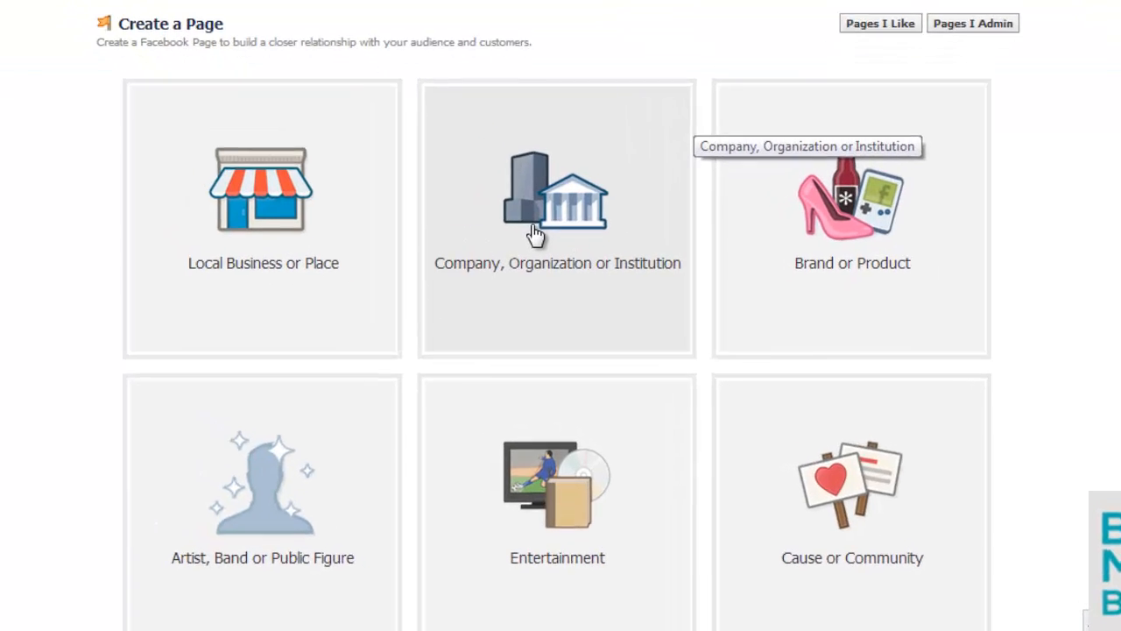
- Choose the Company, Organization or Institution page type and set its category to Small Business
click(539, 302)
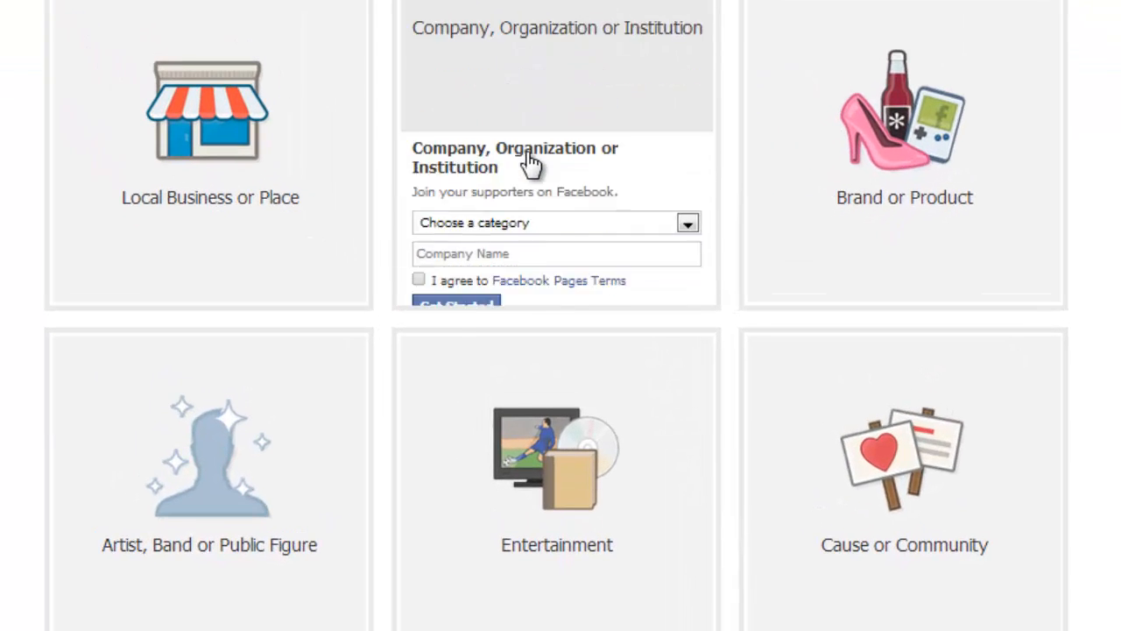
click(689, 83)
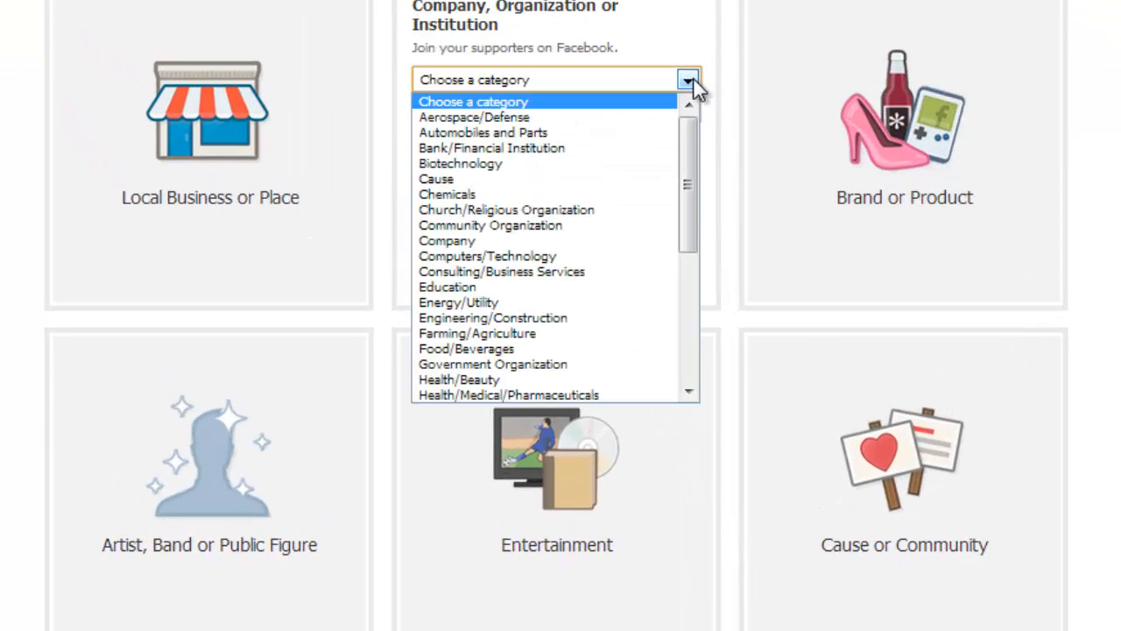
drag(692, 162, 693, 313)
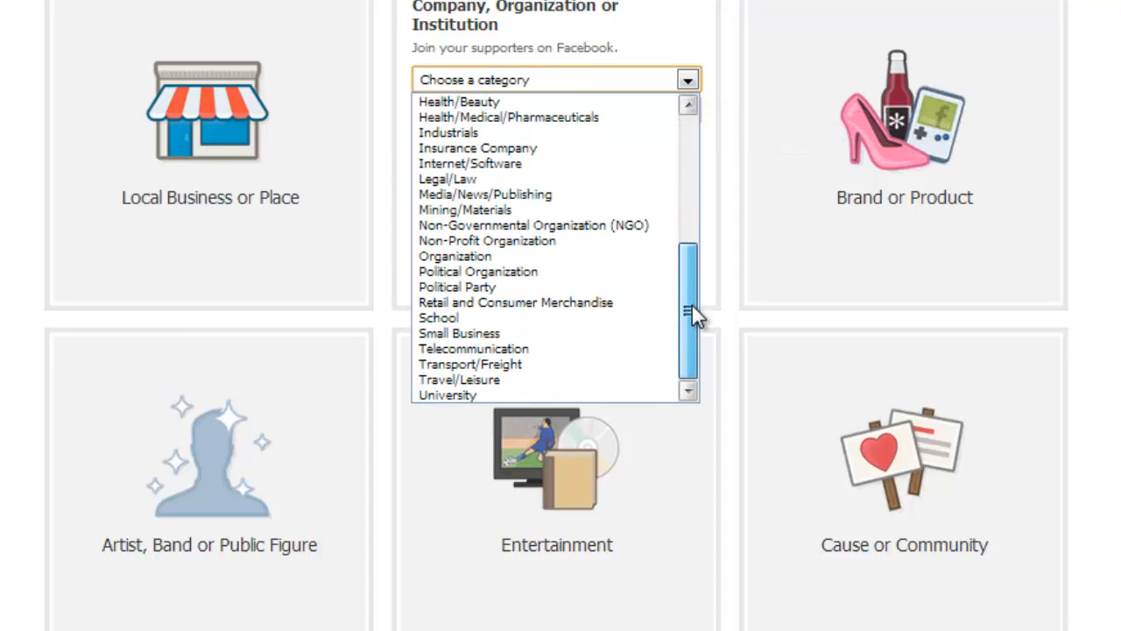
click(578, 340)
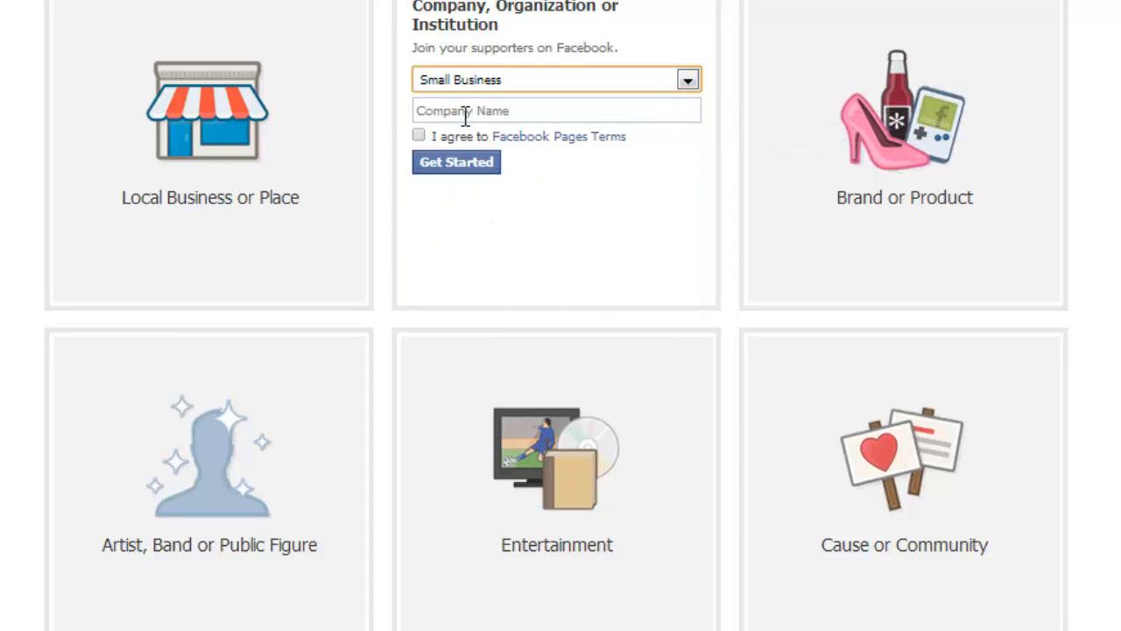
- Switch to Notepad, copy the line "Poughkeepsie Photographer" from the notes, and return to the page-creation form in the browser
click(464, 111)
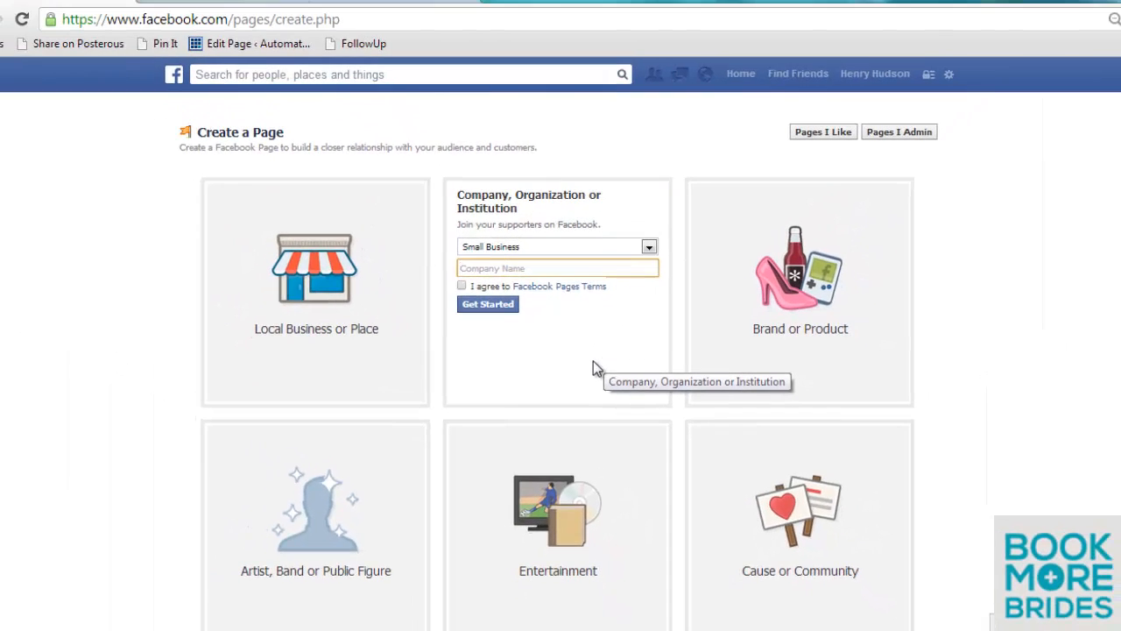
key(alt+Tab)
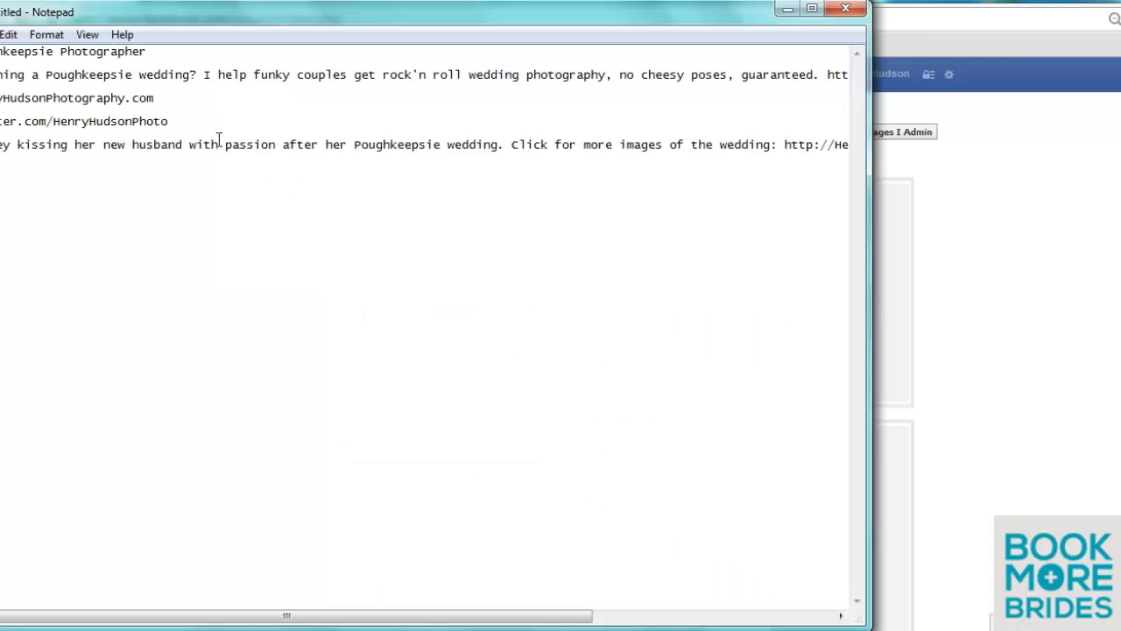
drag(158, 51, 59, 30)
key(shift+Home)
key(ctrl+c)
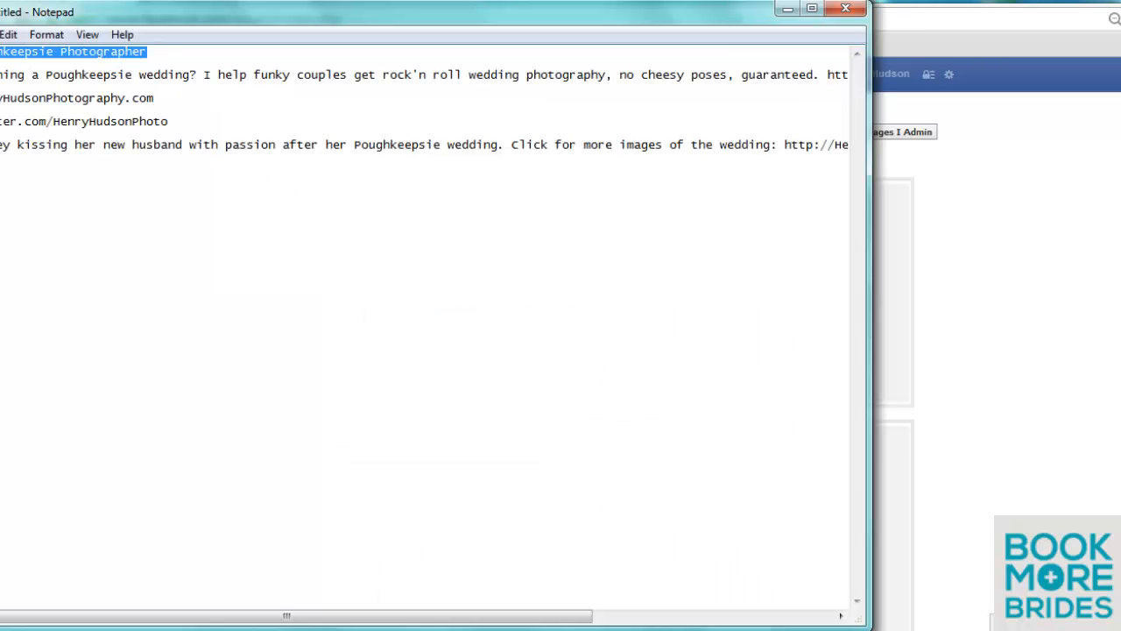
click(932, 289)
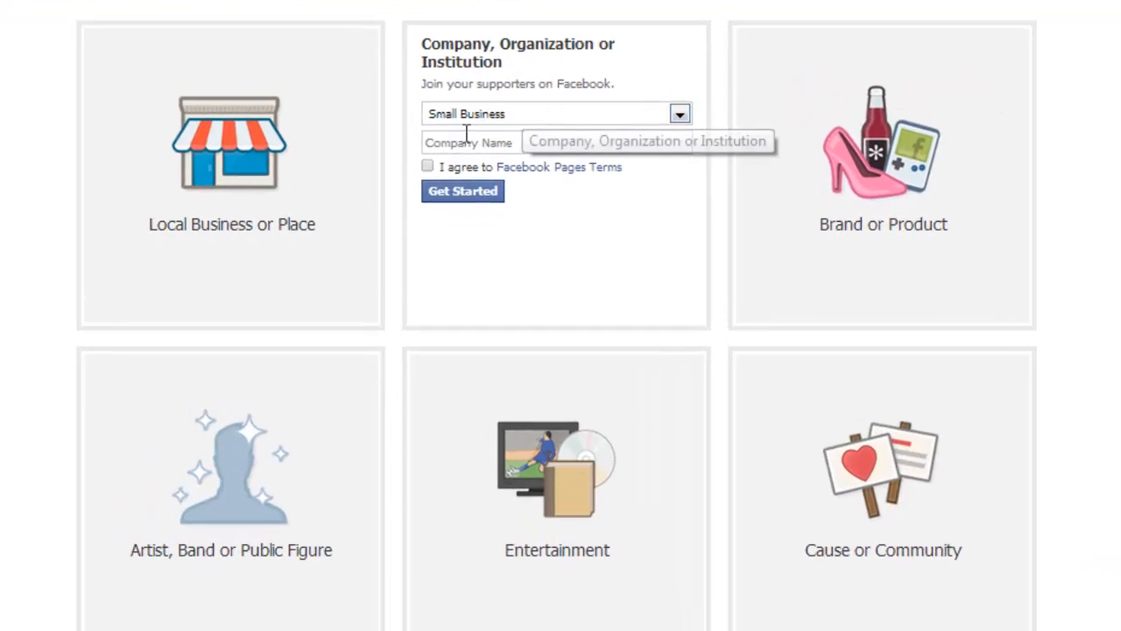
- Enter "Poughkeepsie Photographer" as the company name and accept the Facebook Pages Terms to begin the page setup
click(454, 140)
key(ctrl+v)
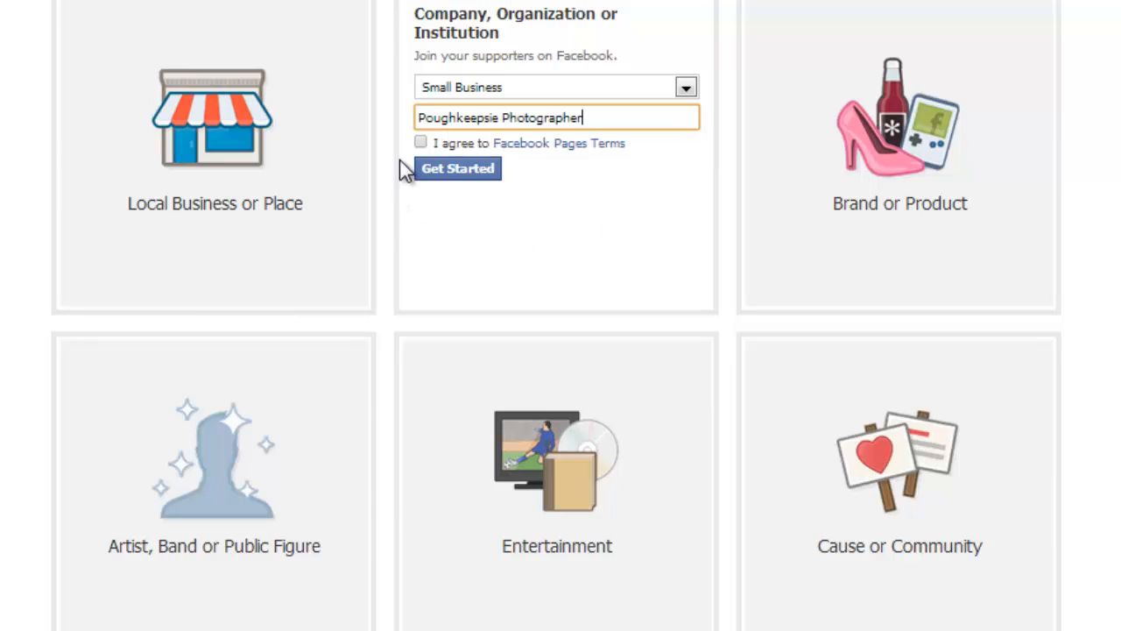
click(422, 141)
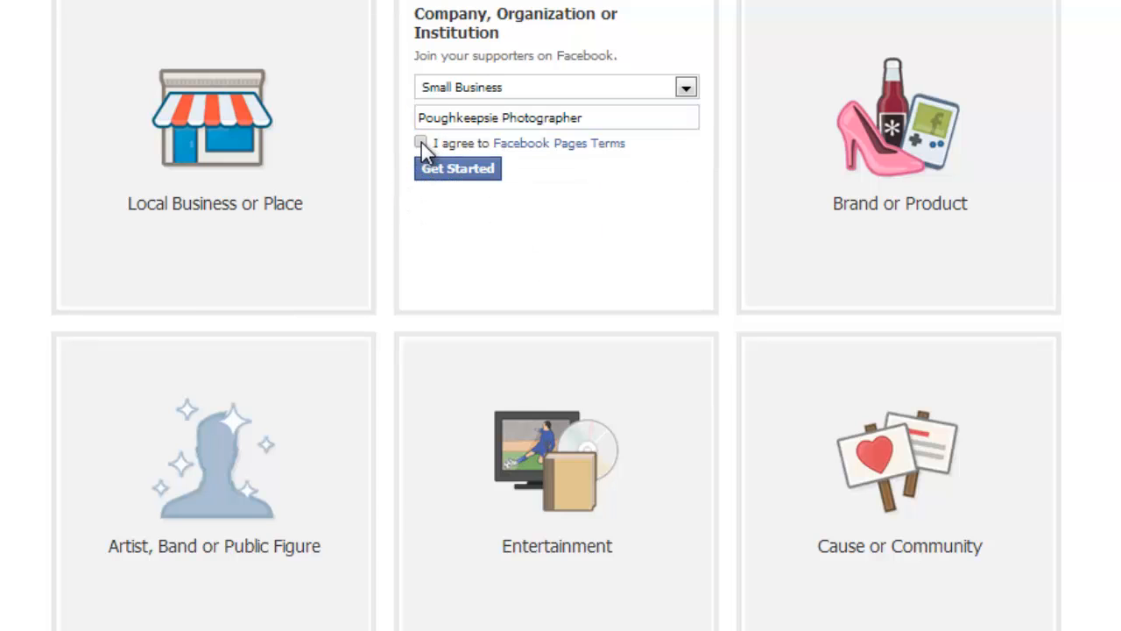
click(453, 173)
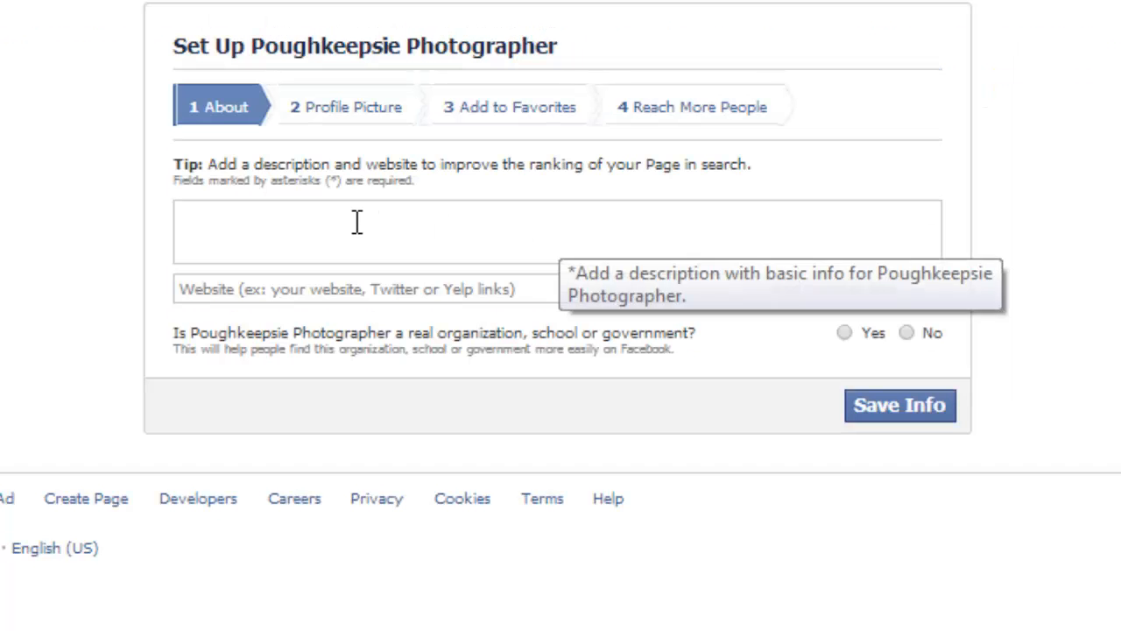
- Fill in the description "Planning a Poughkeepsie wedding? I help funky couples get rock'n roll wedding photography, no cheesy poses, guaranteed." followed by the business's web address
click(359, 220)
text(Planning a Poughkeepsie wedding? I help funky couples get rock'n roll wedding photography, no cheesy poses, guaranteed. http://HenryHudsonPhoto.com)
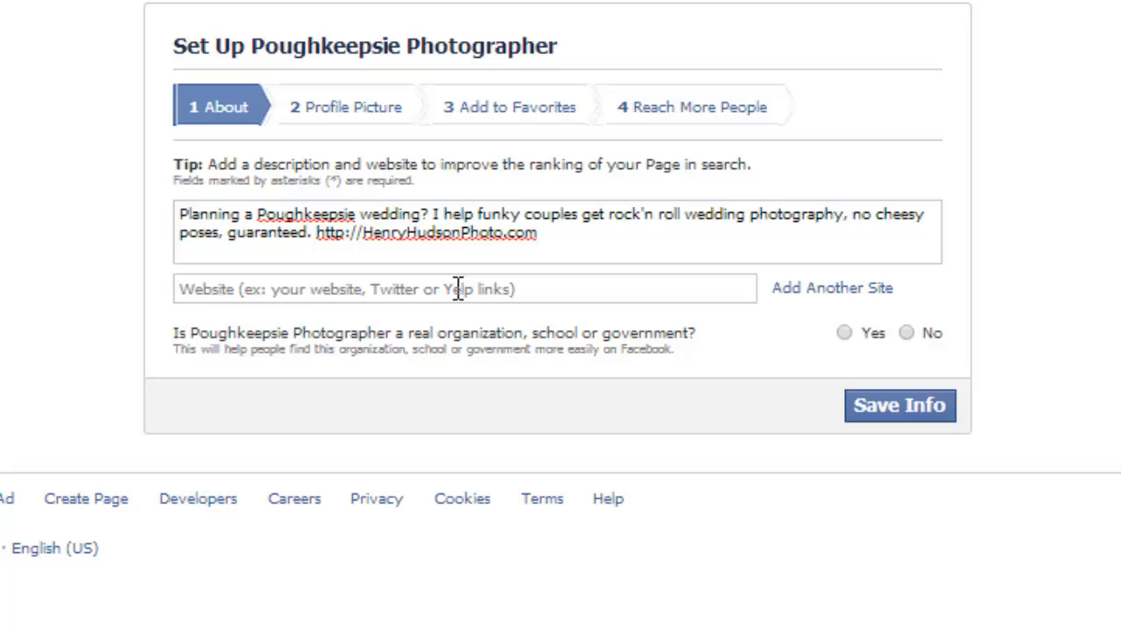
- Enter the photography business's website address and add its Twitter profile link as a second site
click(454, 288)
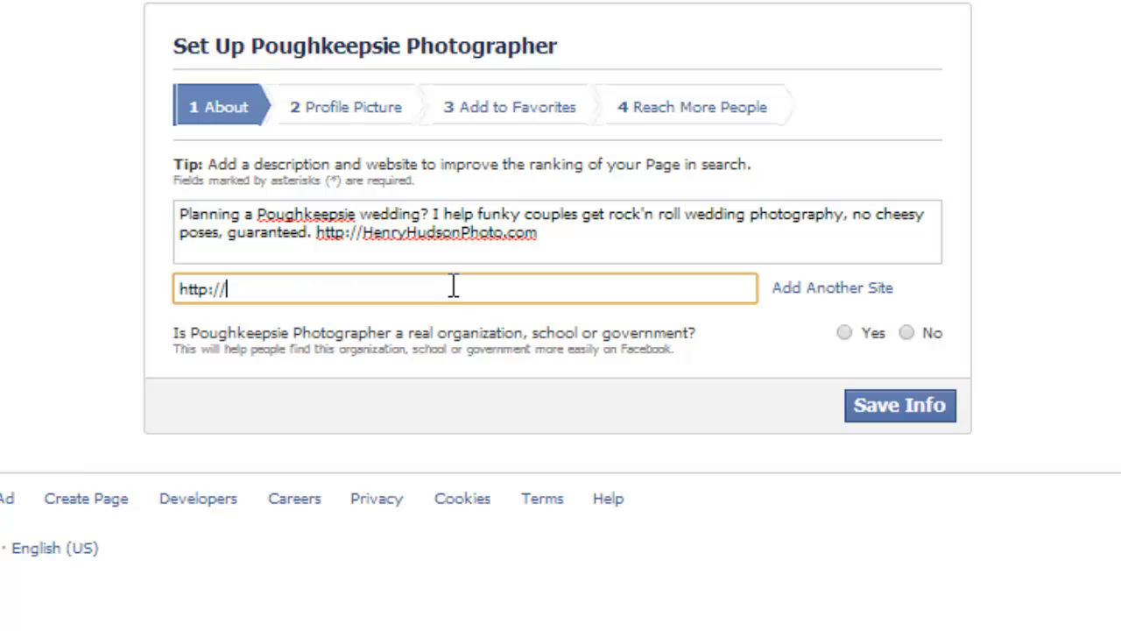
text(HenryHudsonPhotography.com)
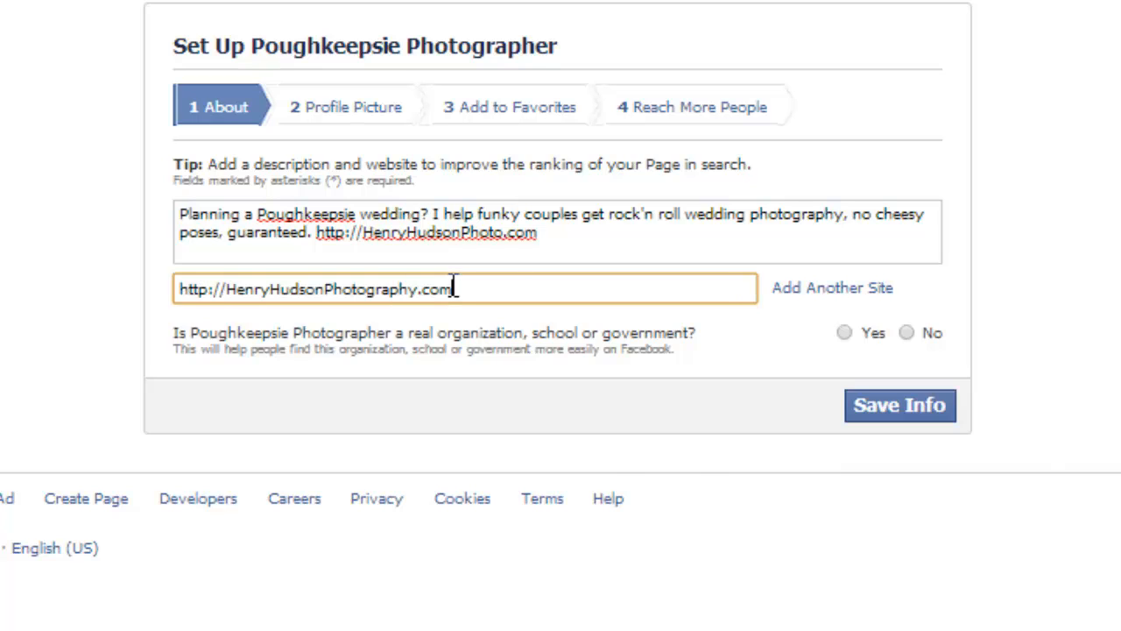
click(831, 292)
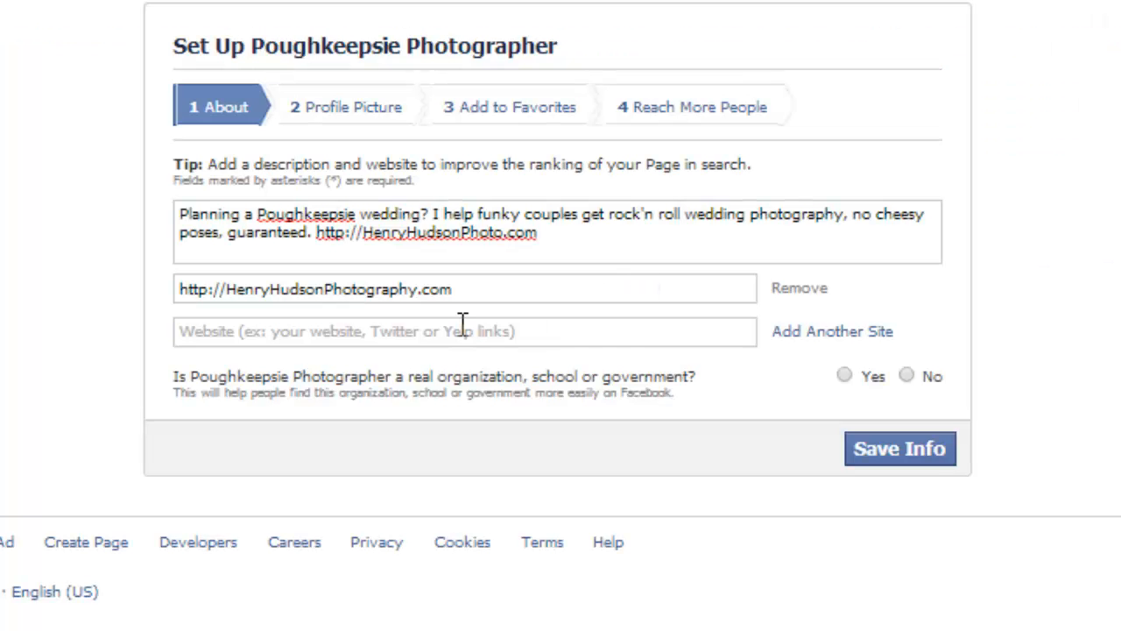
click(398, 336)
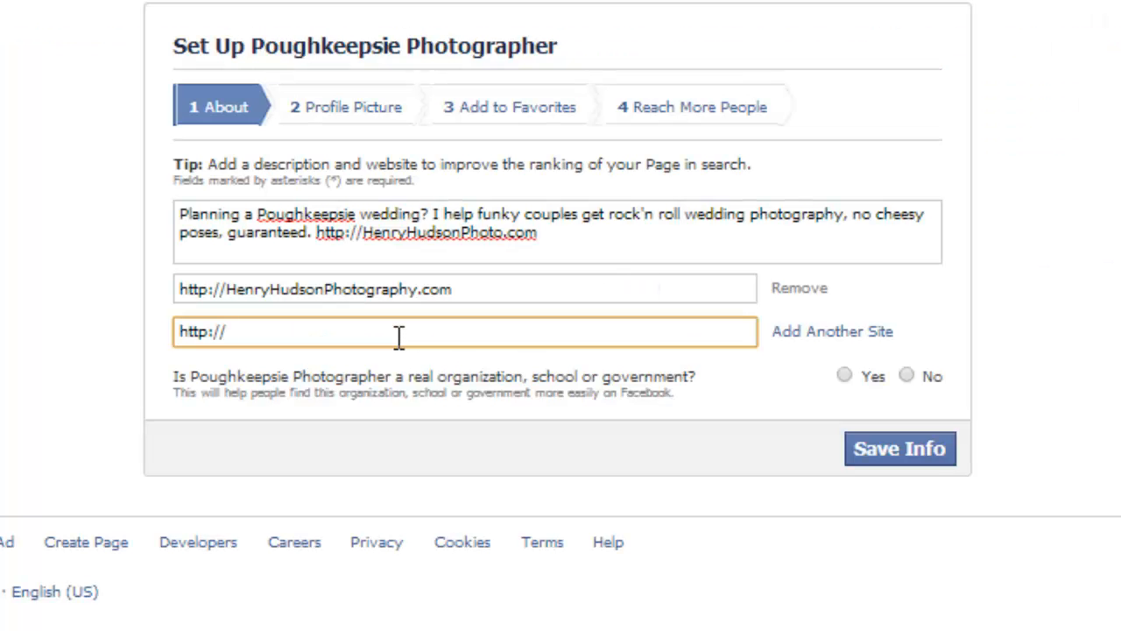
text(Twitter.com/HenryHudsonPhoto)
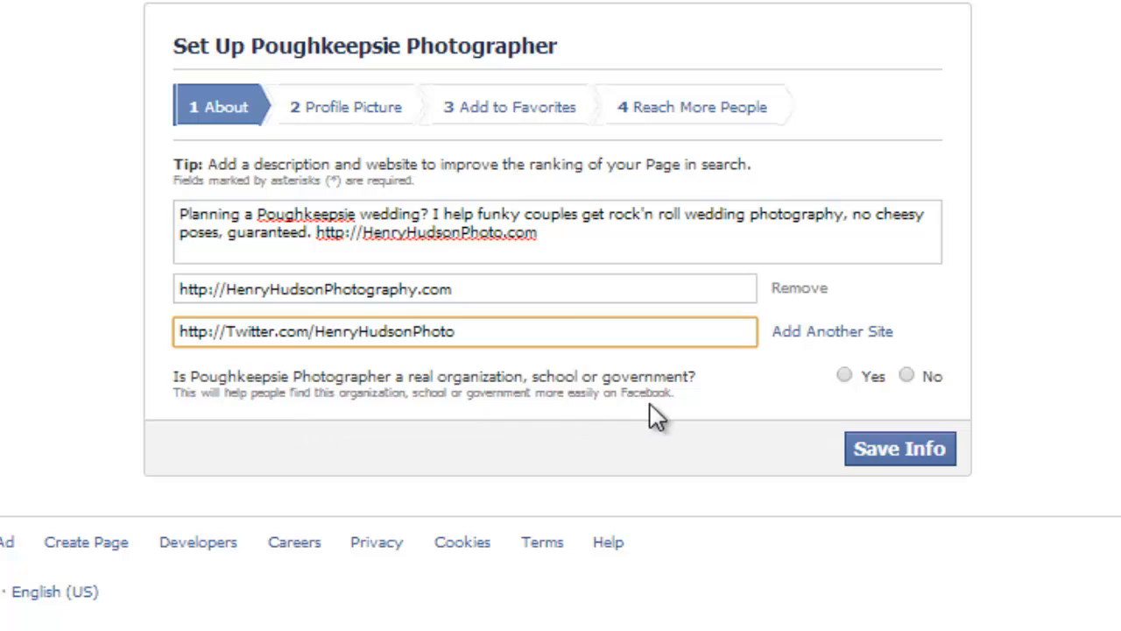
- Answer Yes to both the real organization and authorized representation questions, and save the About info
click(844, 375)
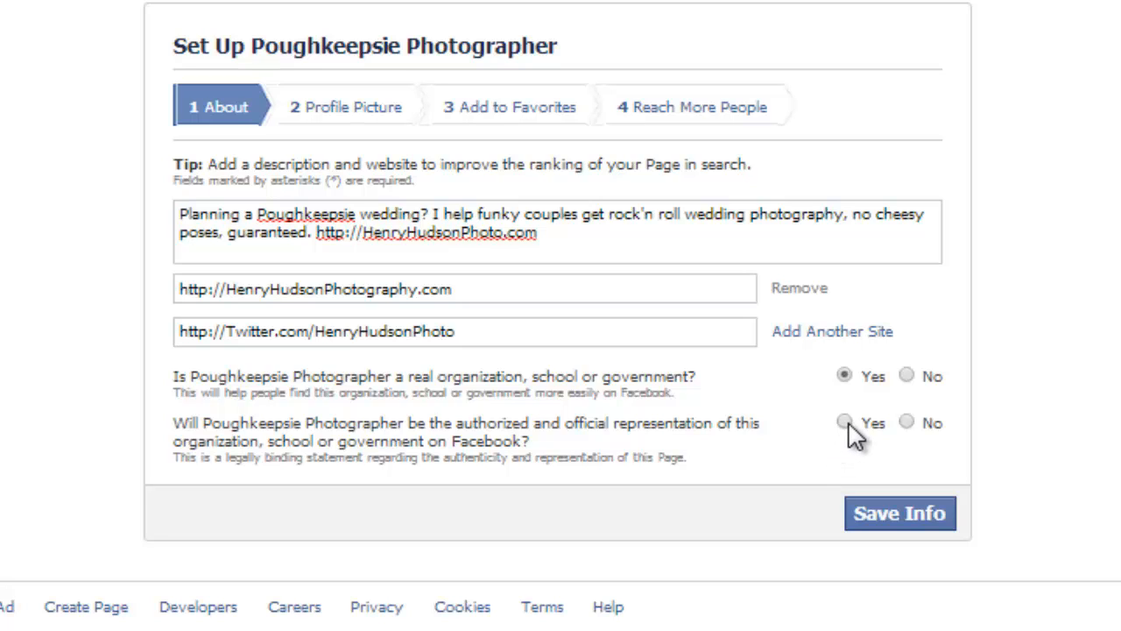
click(846, 424)
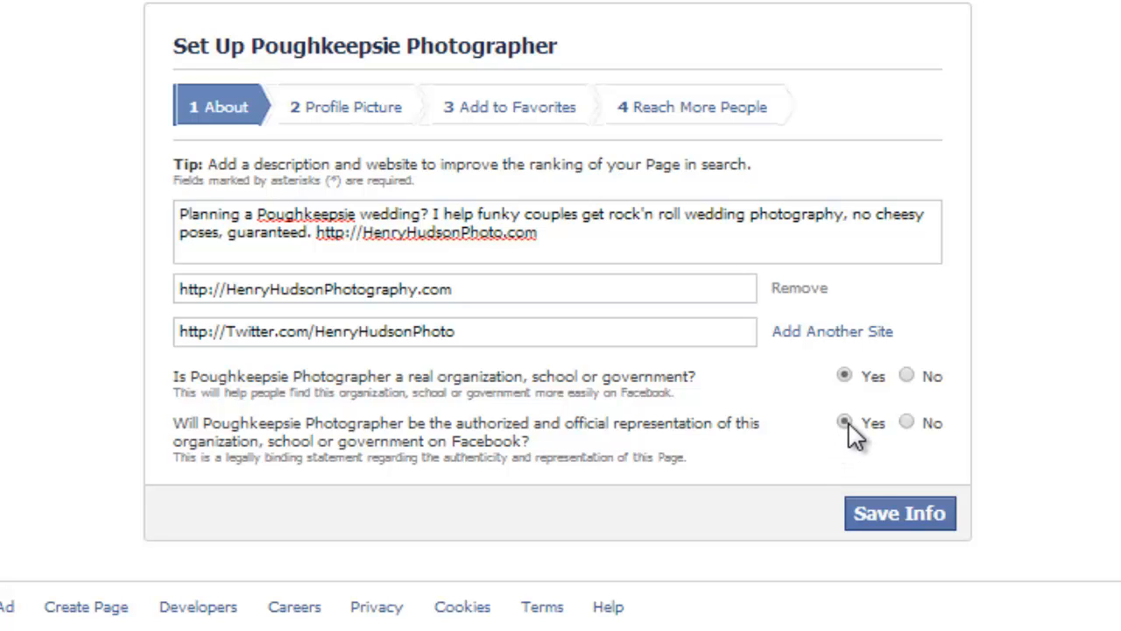
click(901, 517)
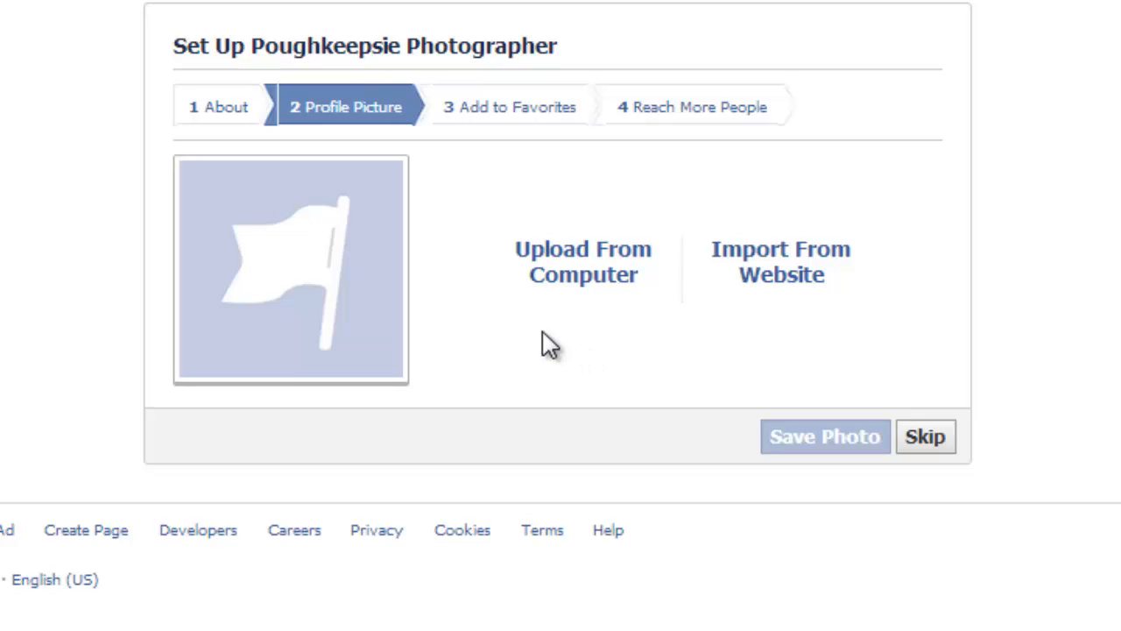
- Upload the cat photo from the computer as the page's profile picture and continue to the favorites stage
click(570, 289)
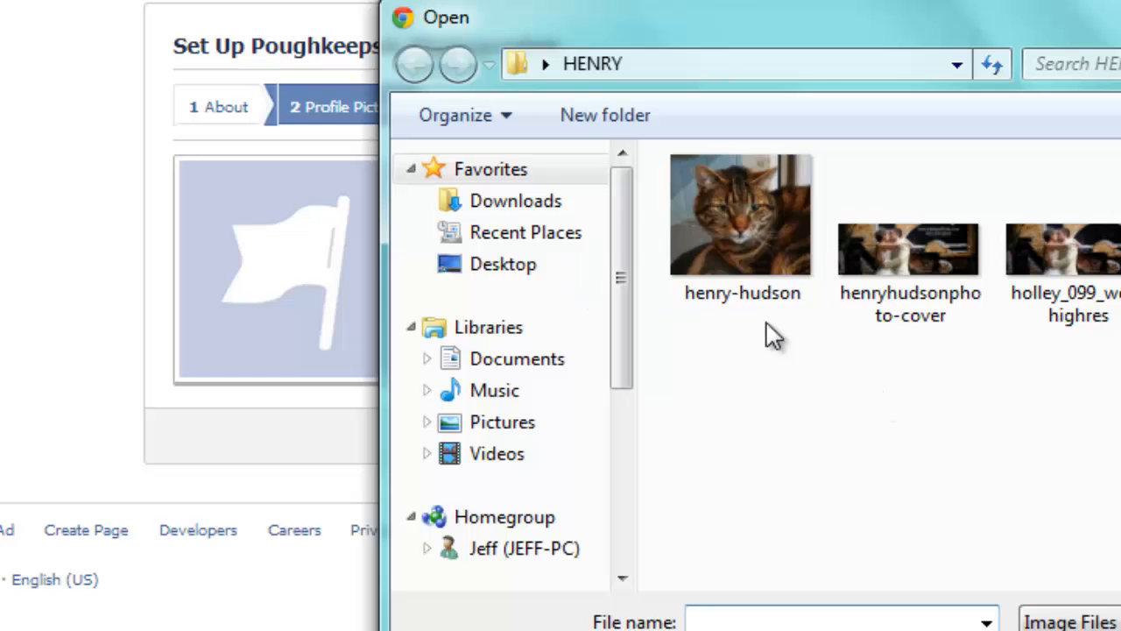
click(739, 244)
double_click(736, 232)
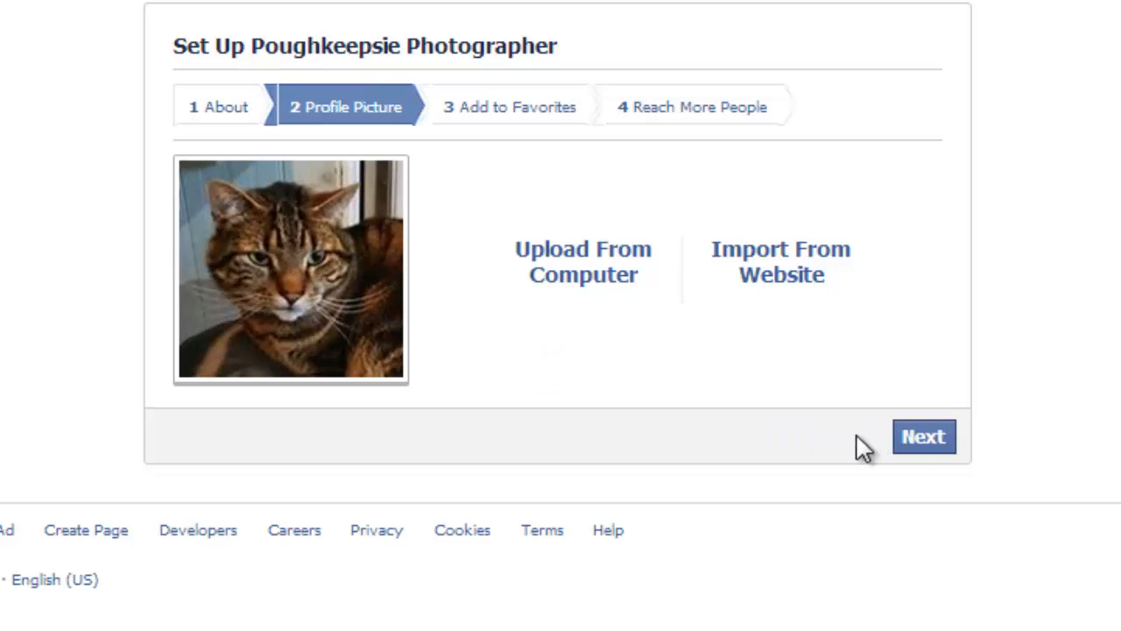
click(933, 438)
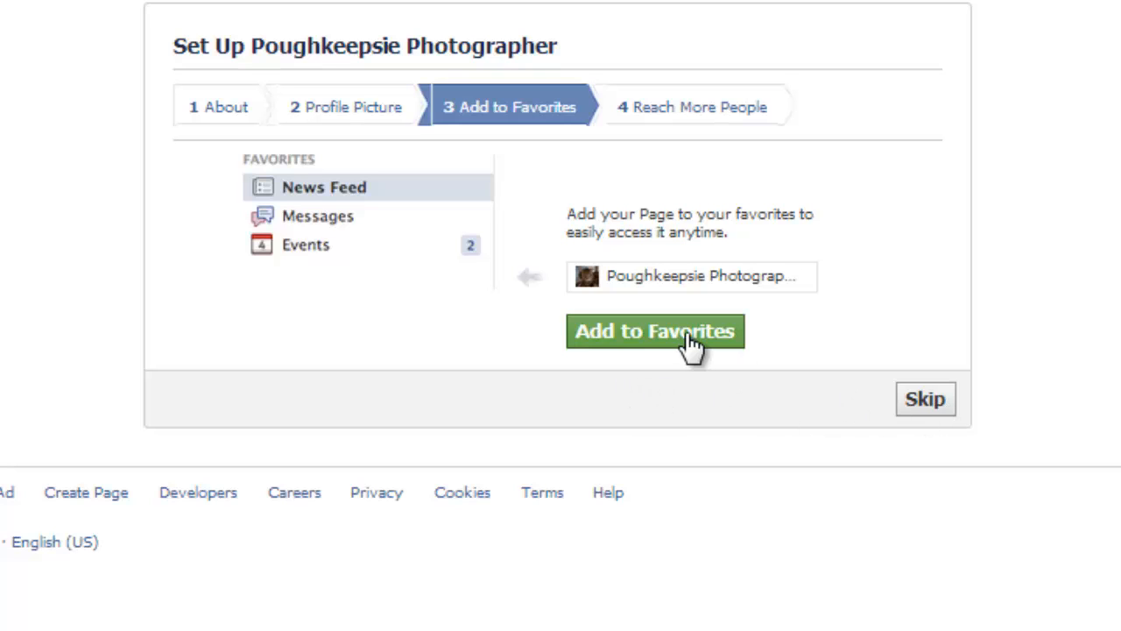
- Add the page to favorites and finish the setup without adding a payment method for advertising
click(658, 336)
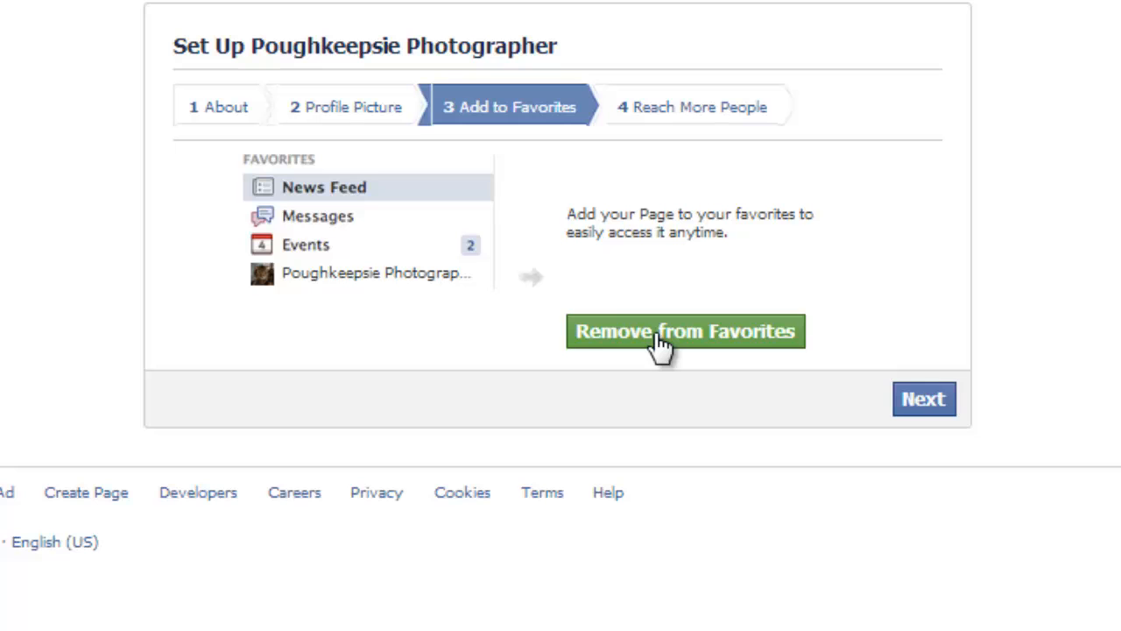
click(921, 410)
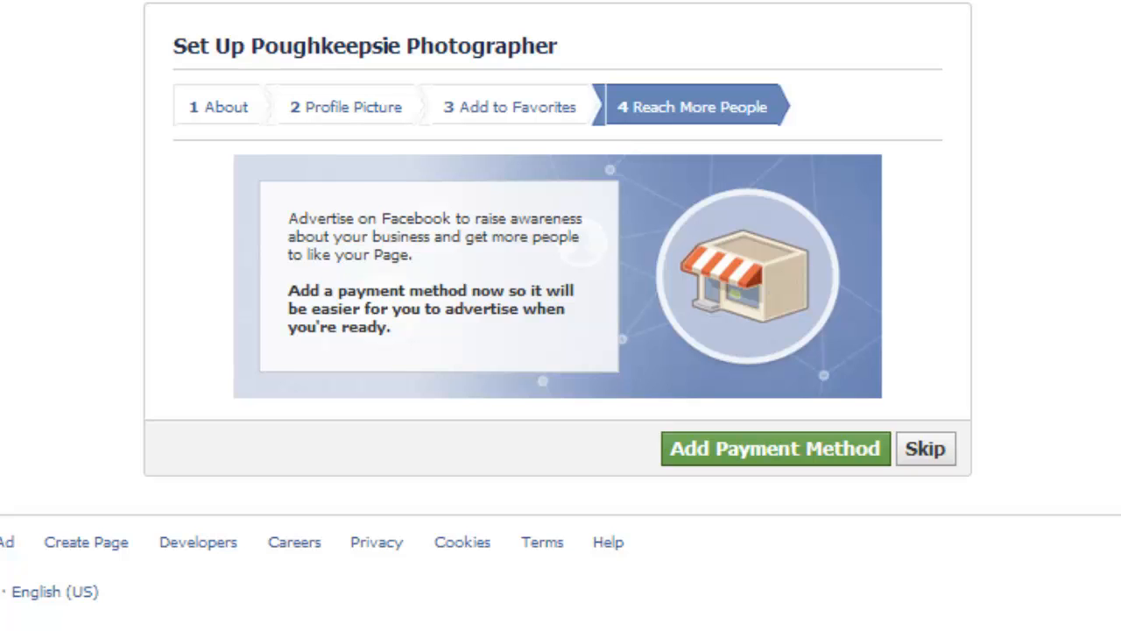
click(926, 448)
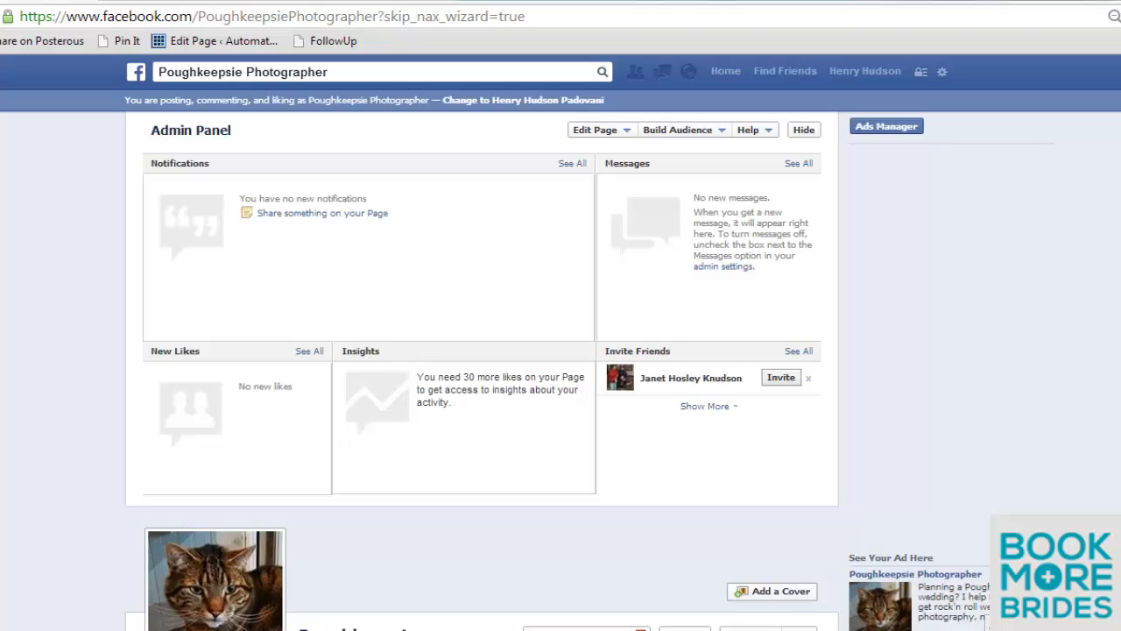
- Examine the new page's admin panel, profile header, description and photo section
scroll(481, 372, down, 2)
scroll(482, 372, up, 2)
scroll(482, 372, down, 4)
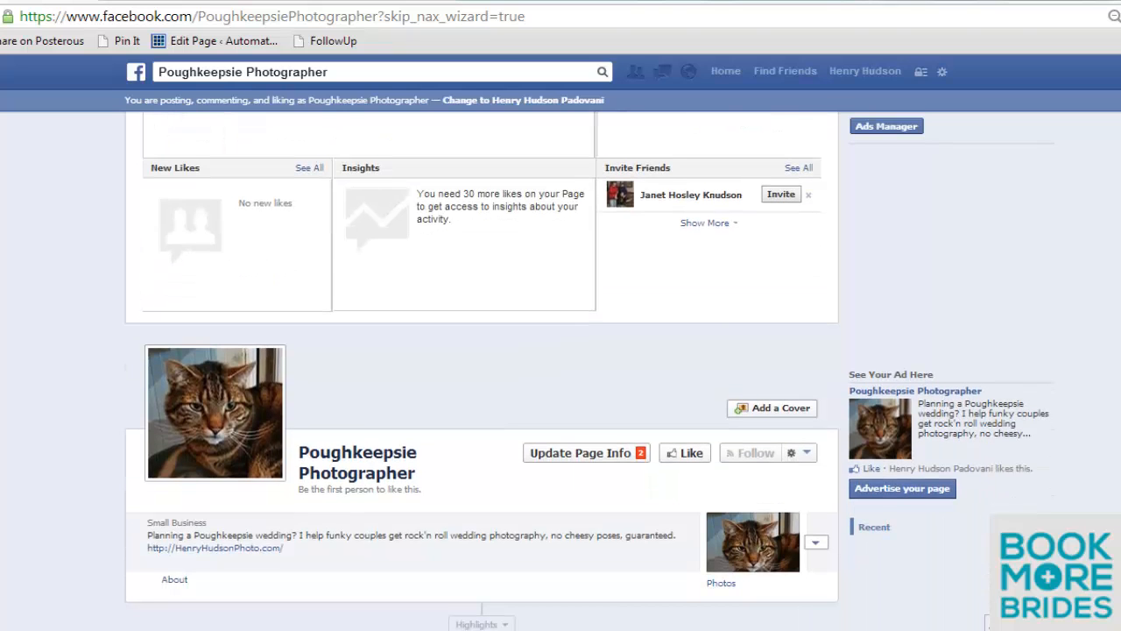
scroll(482, 371, up, 2)
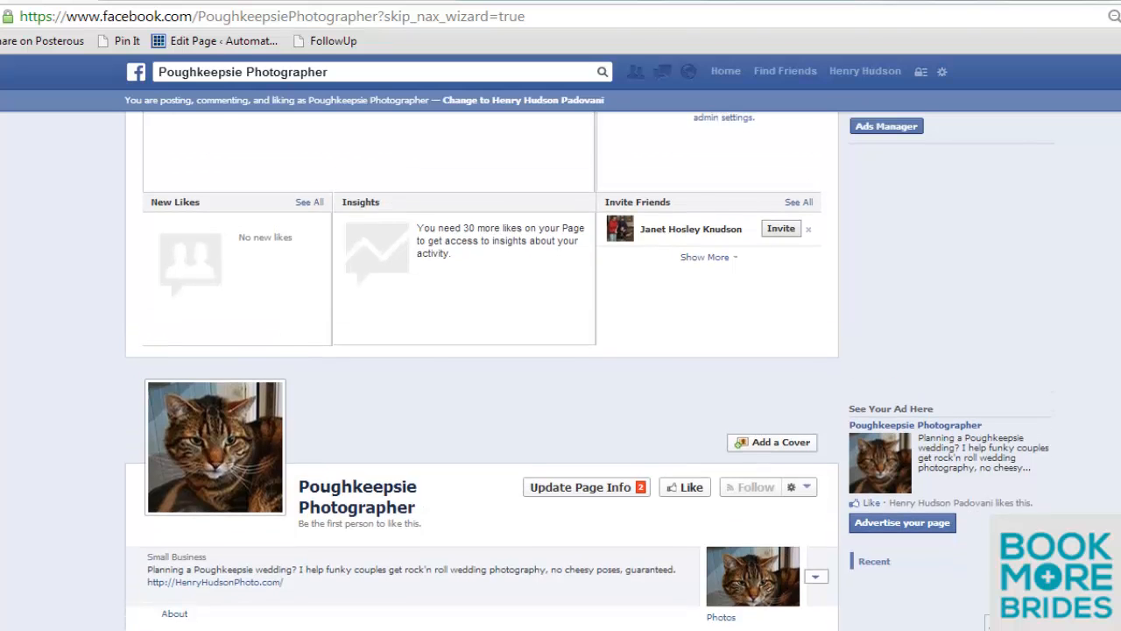
scroll(482, 372, down, 2)
scroll(482, 371, down, 1)
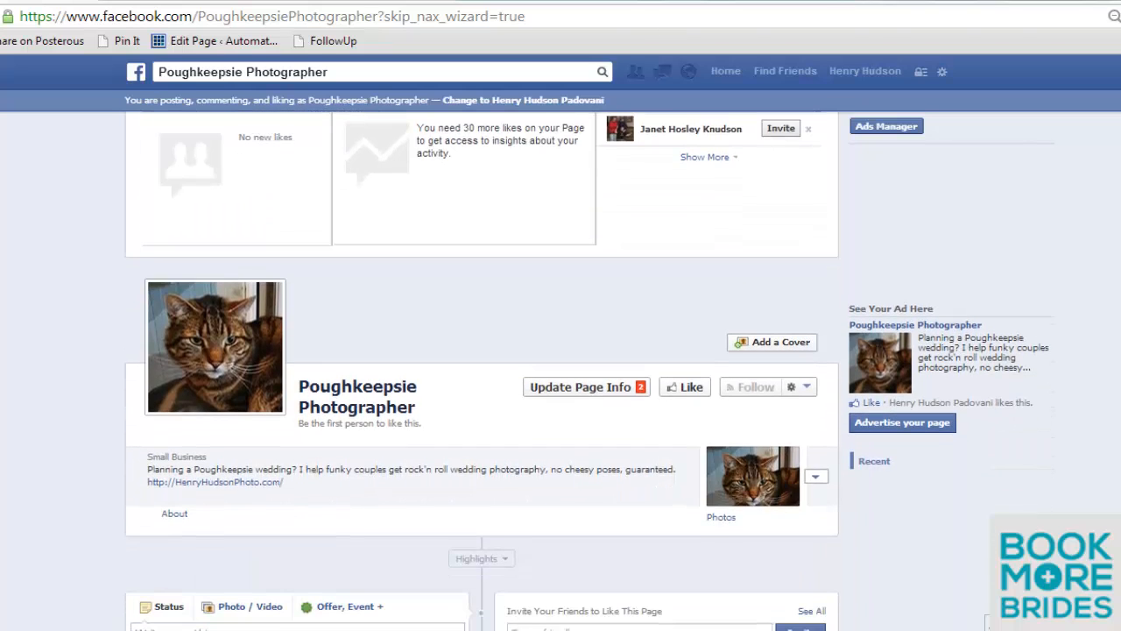
scroll(482, 371, down, 1)
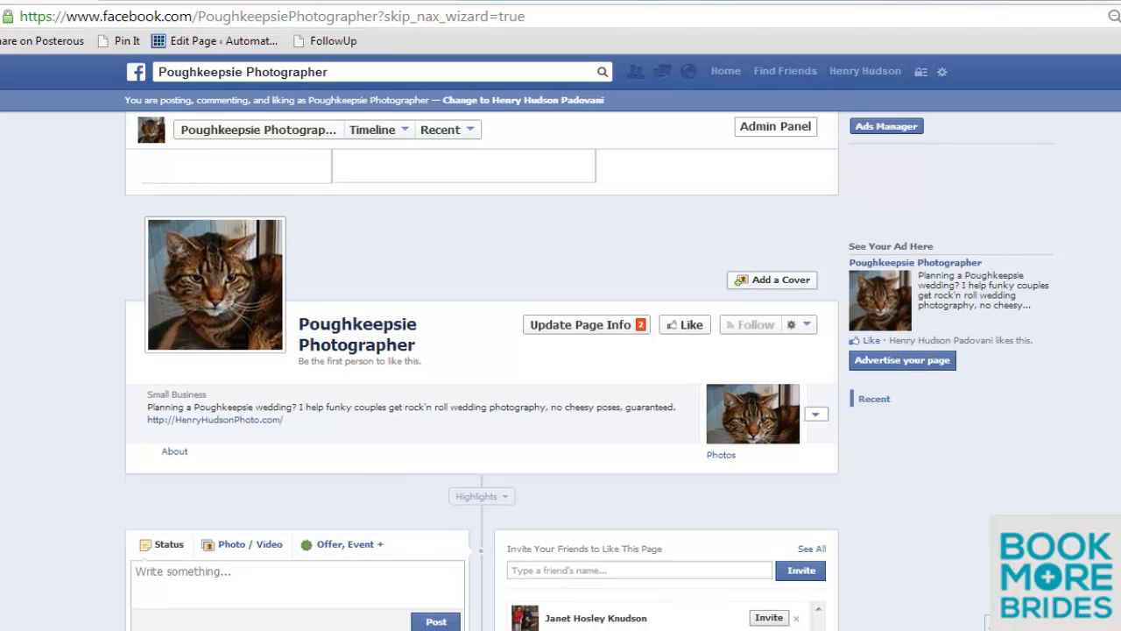
scroll(741, 482, up, 1)
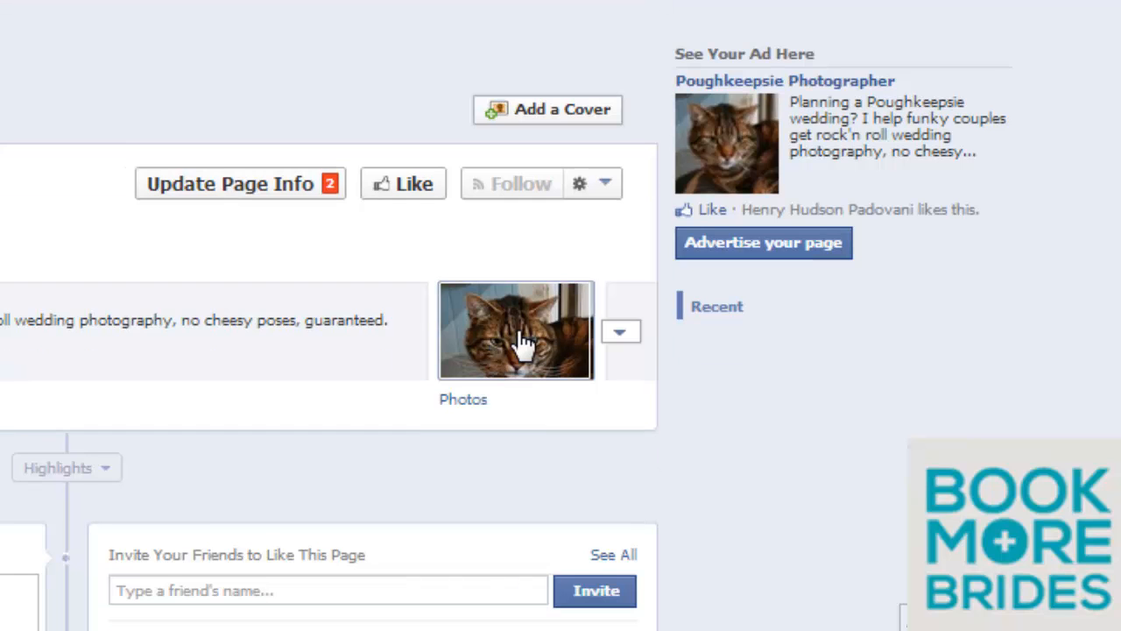
- Add the image henryhudsonphoto-cover from the HENRY folder to the page's photos
click(510, 390)
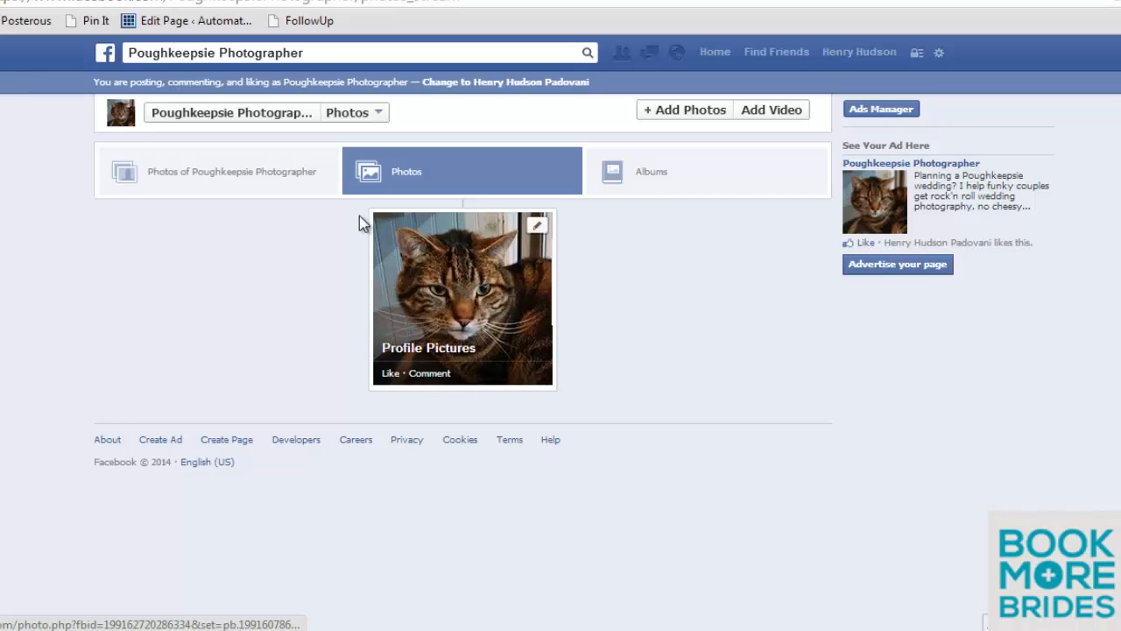
click(694, 121)
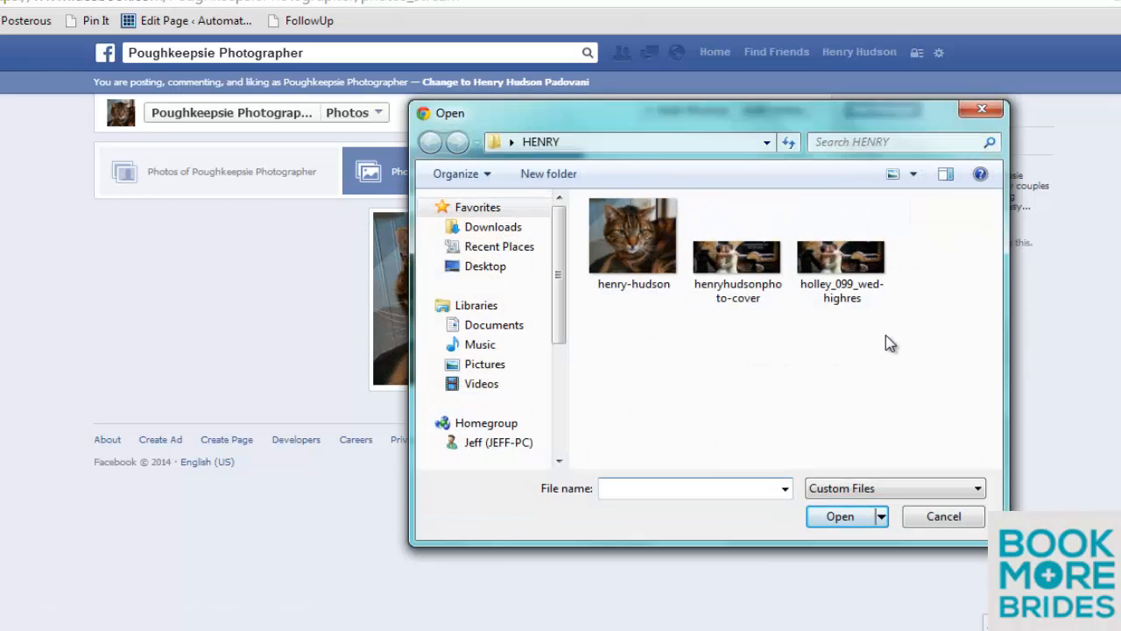
click(751, 297)
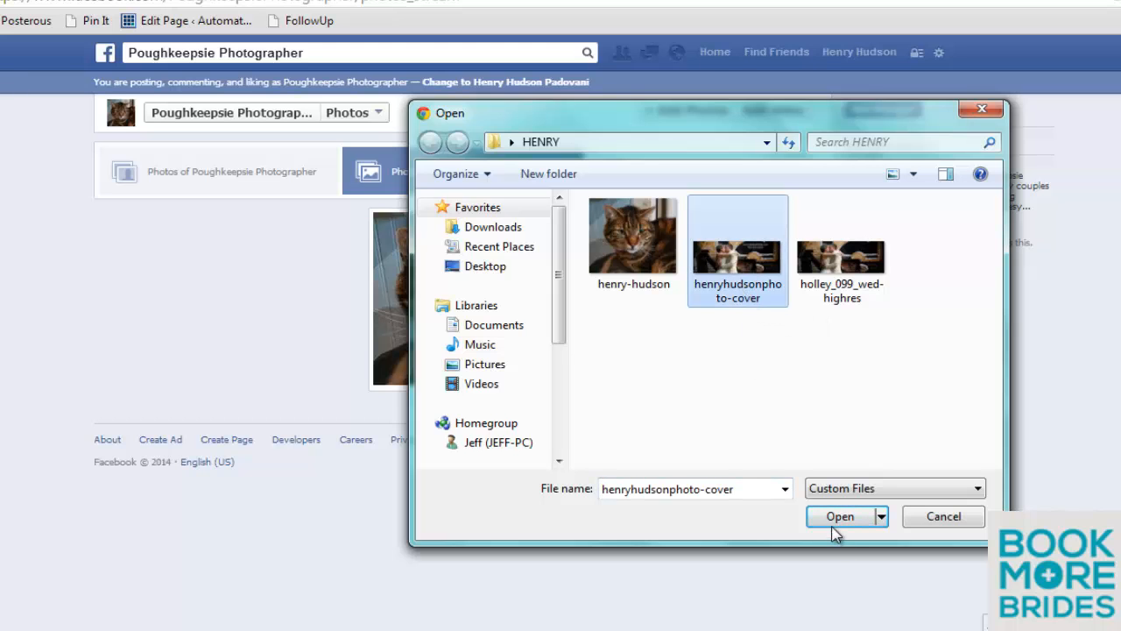
click(829, 522)
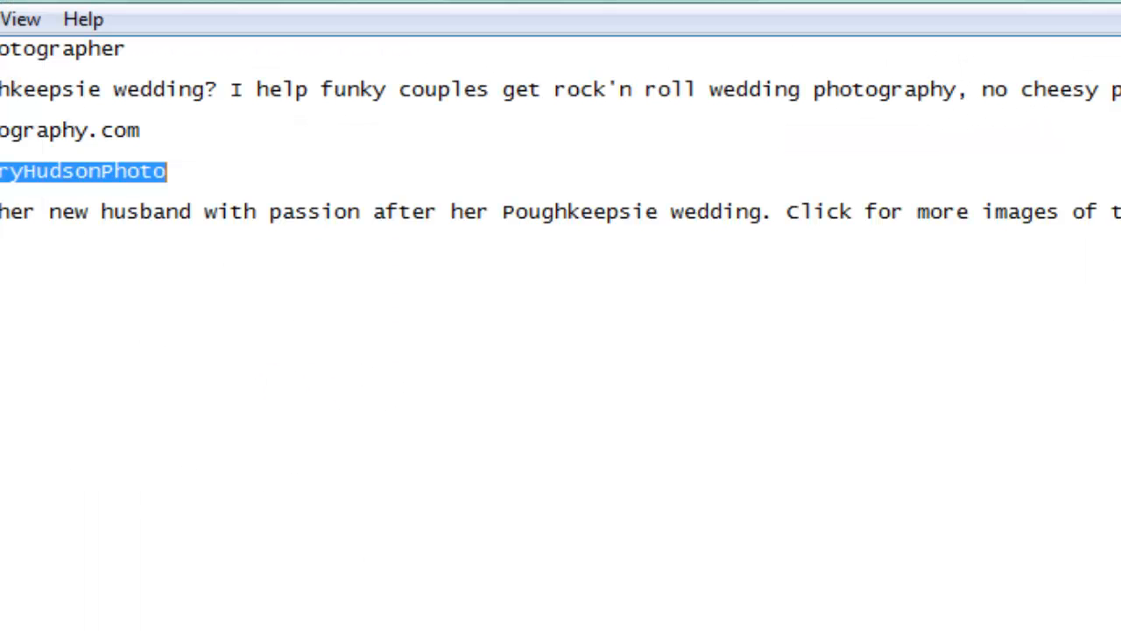
- Copy the prepared caption about the bride kissing her husband after her Poughkeepsie wedding from the text file into the photo's description, and post the photo
key(Down)
key(Down)
key(Home)
key(shift+End)
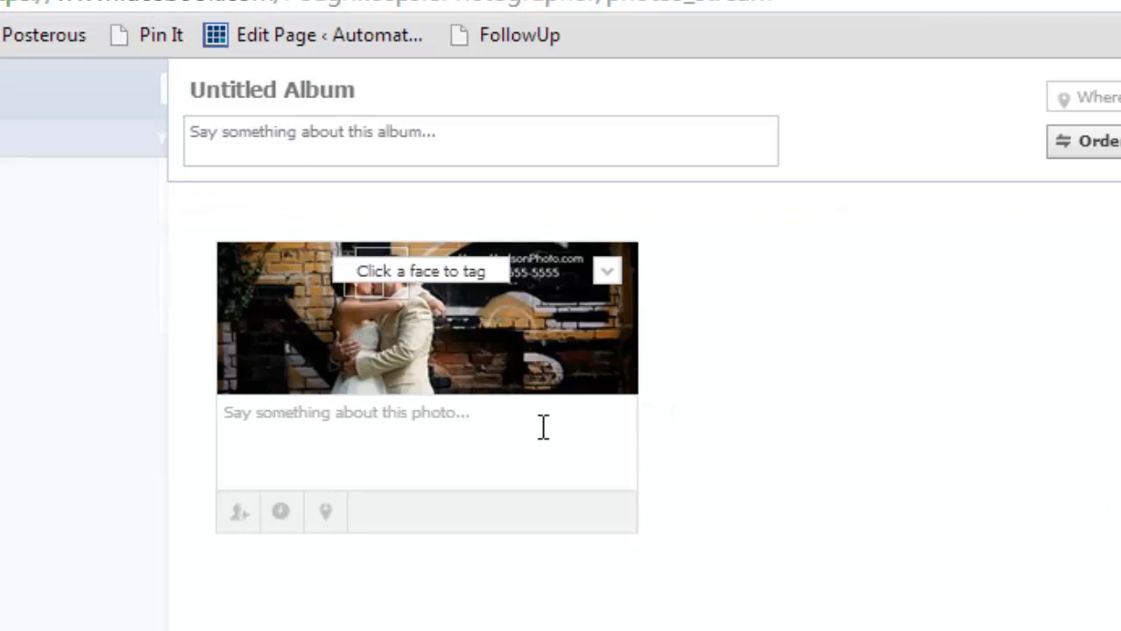
click(415, 438)
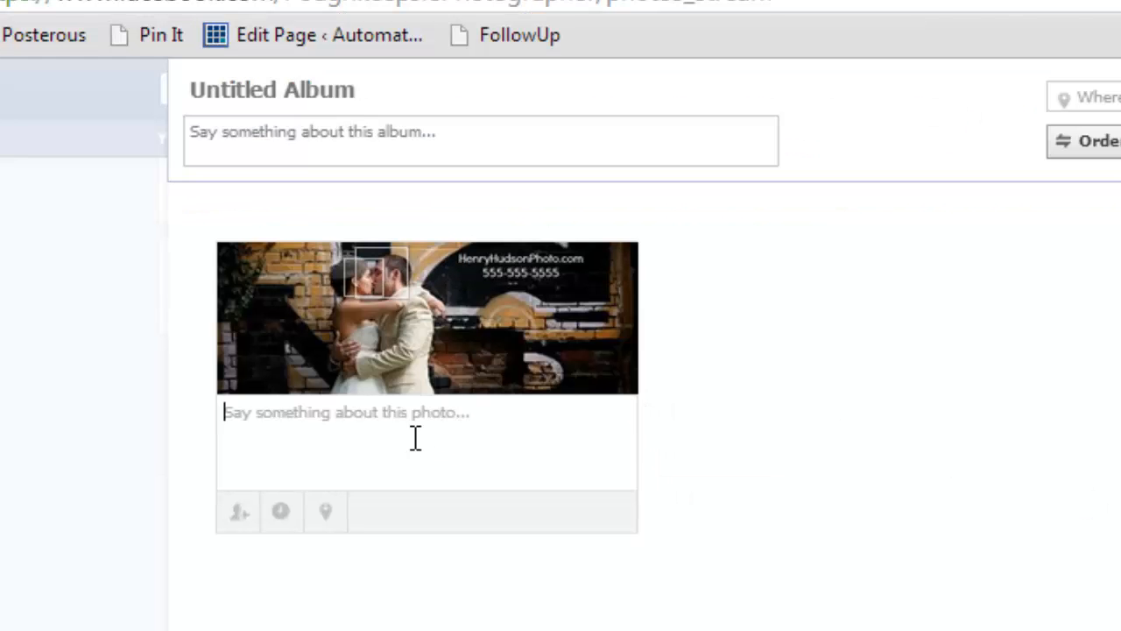
text(Holley kissing her new husband with passion after her Poughkeepsie wedding. Click for more images of the wedding: http://HenryHudsonPhoto.com/holley)
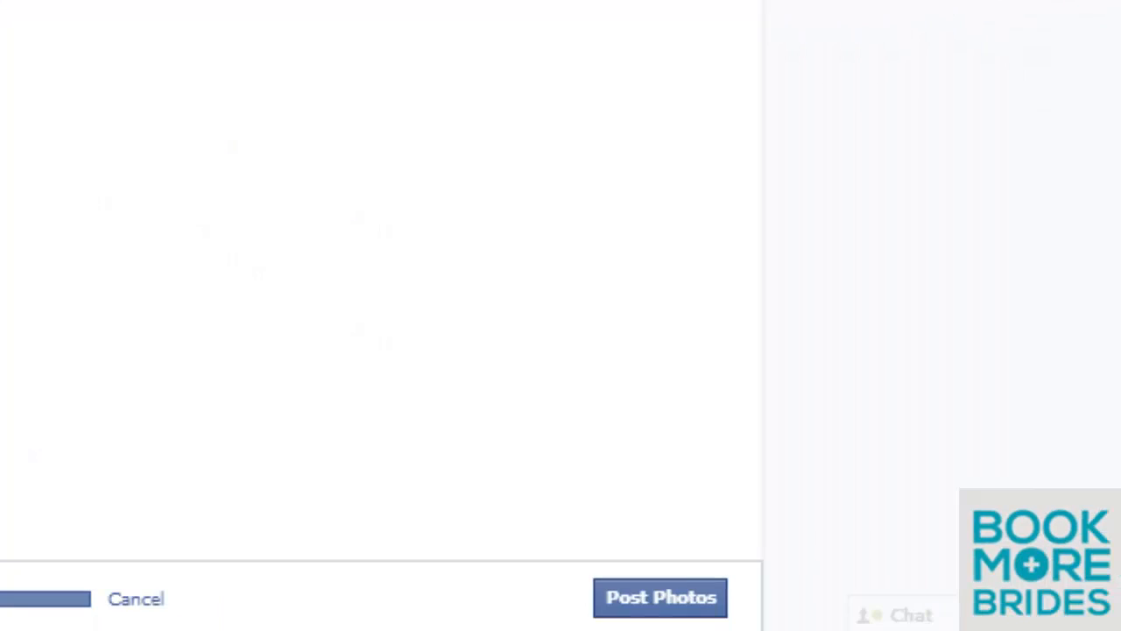
click(659, 599)
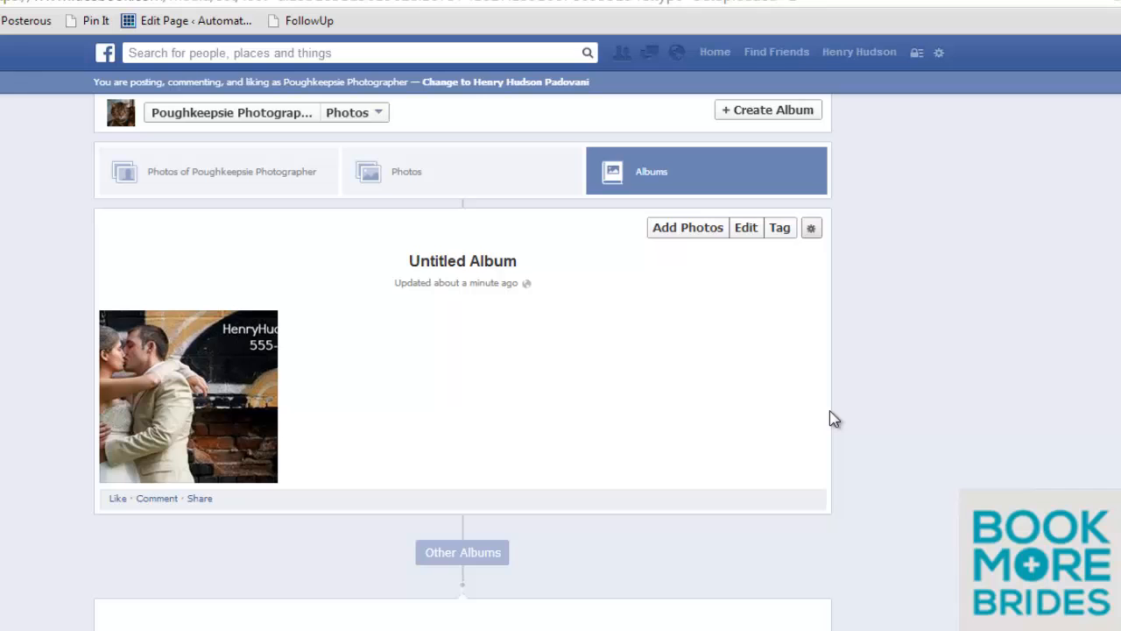
- Return to the page's timeline, set the posted wedding photo as its cover from the existing photos, and save the change
click(252, 120)
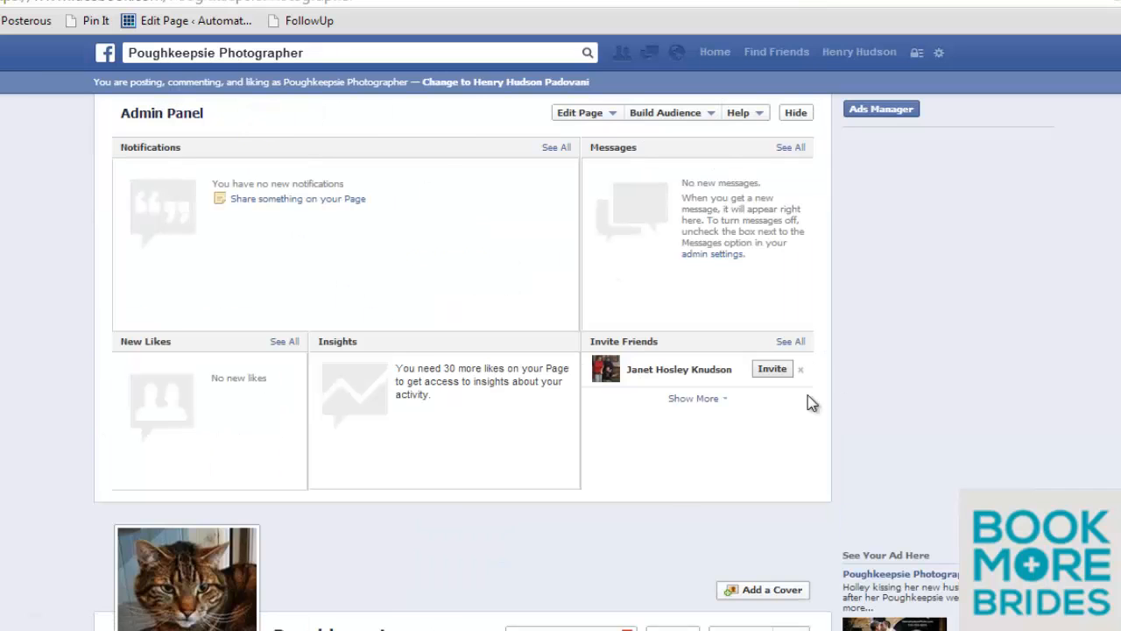
scroll(526, 363, down, 2)
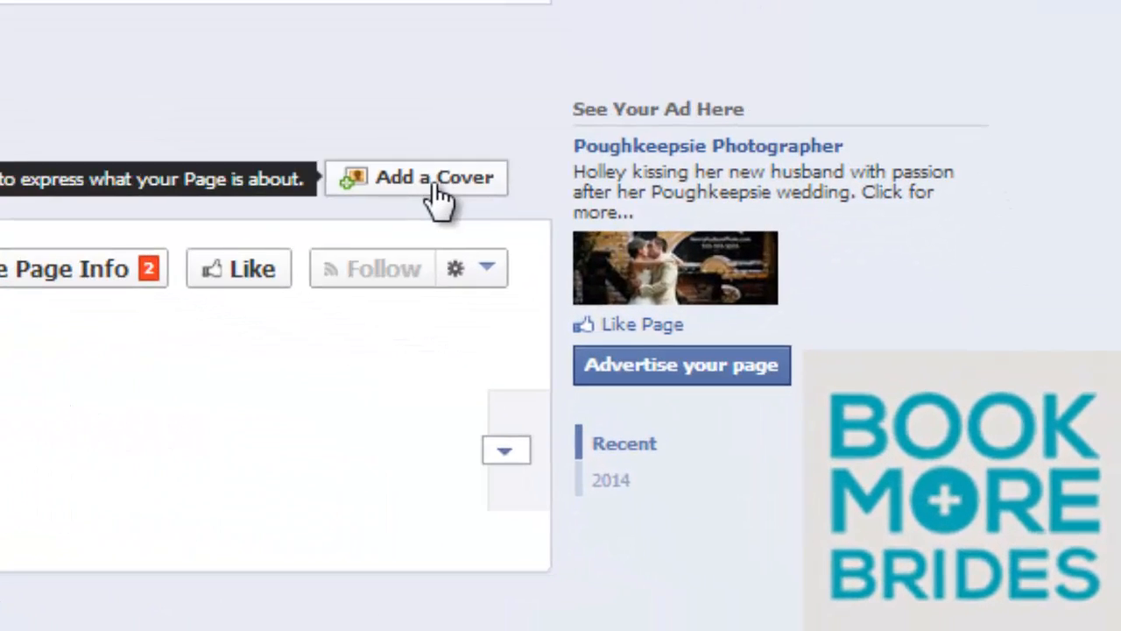
click(772, 450)
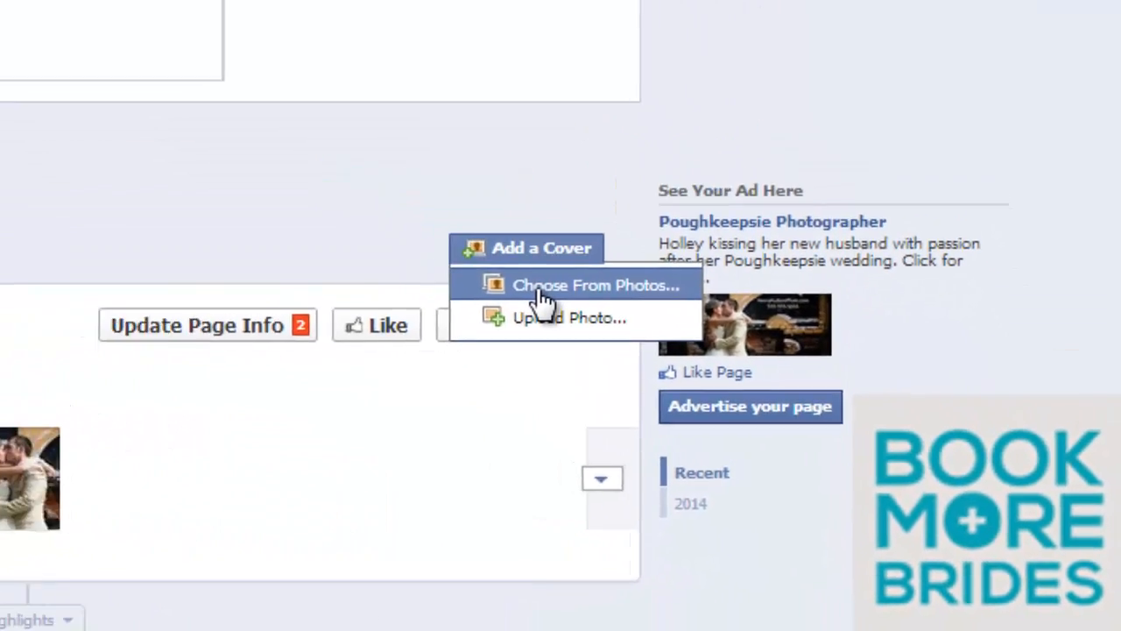
click(430, 223)
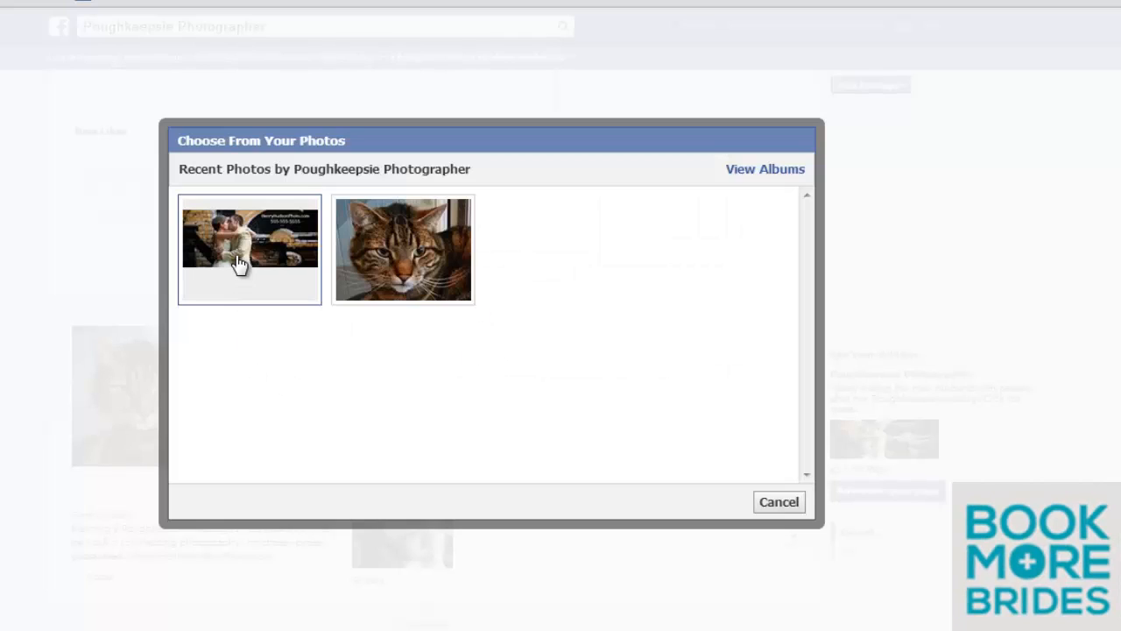
click(238, 263)
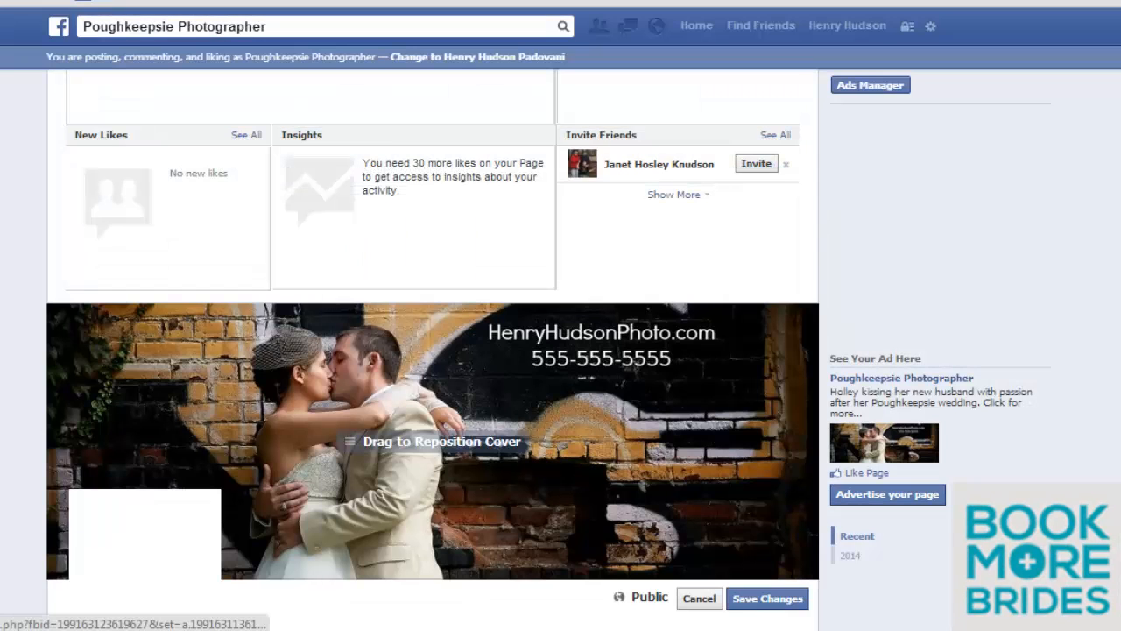
scroll(1113, 321, down, 2)
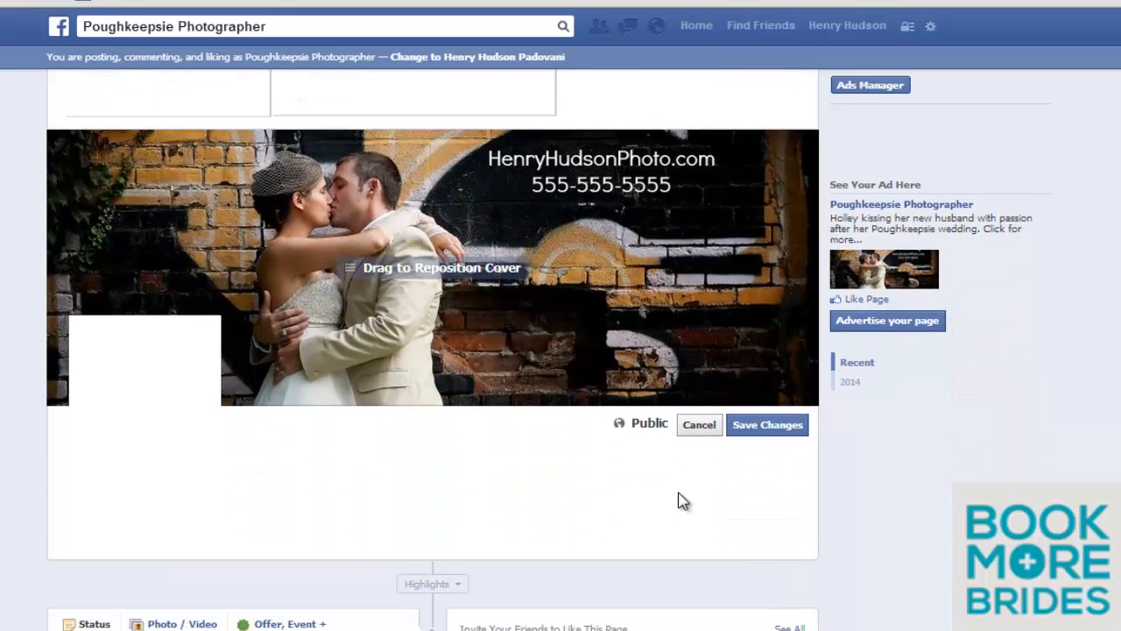
click(761, 432)
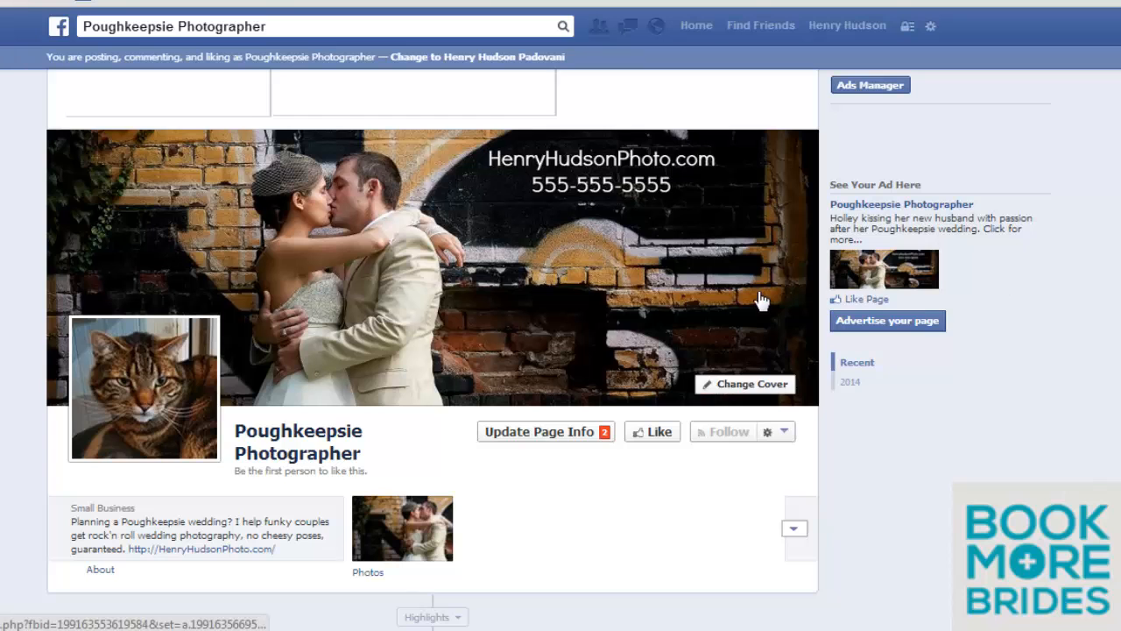
- Look over the page with its new cover and open the page information for updating
scroll(549, 351, up, 1)
scroll(548, 351, down, 2)
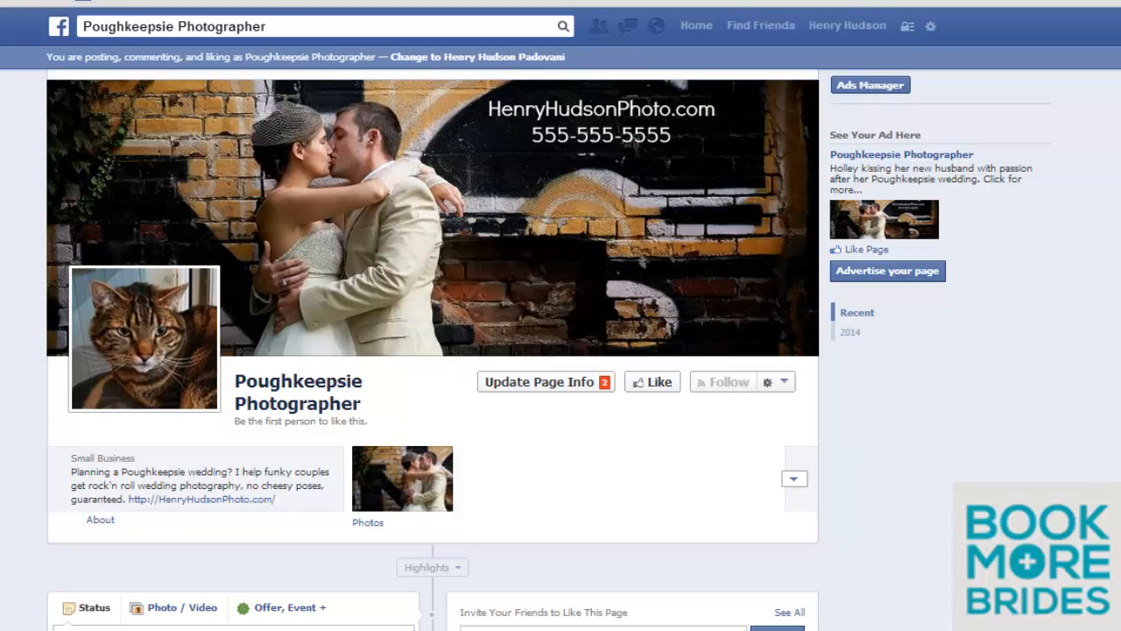
scroll(268, 422, down, 2)
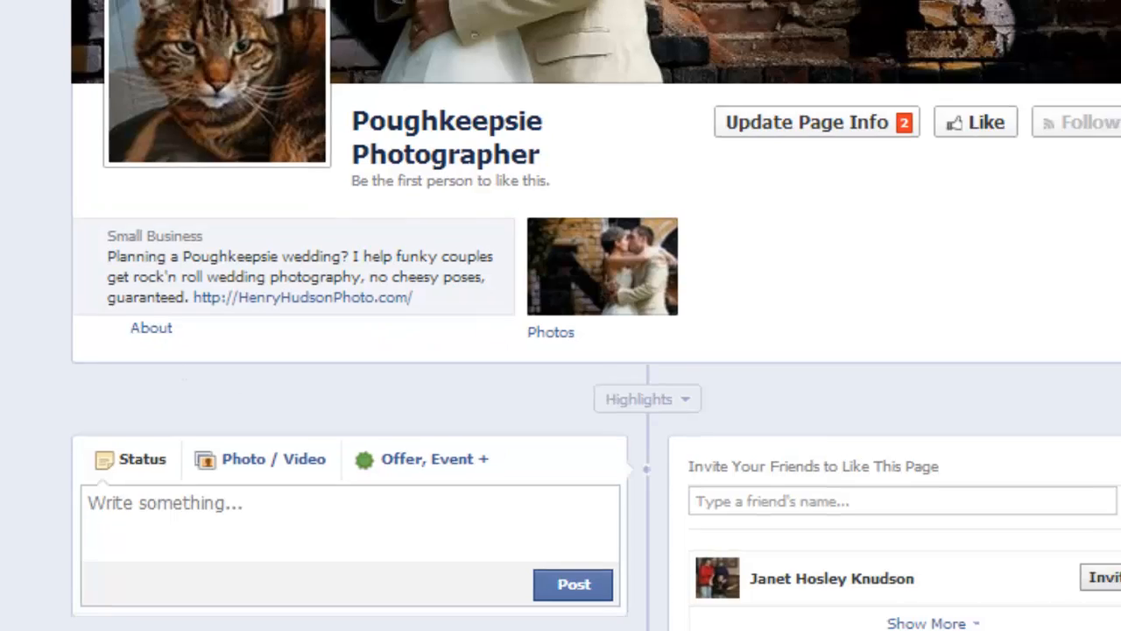
scroll(294, 266, up, 5)
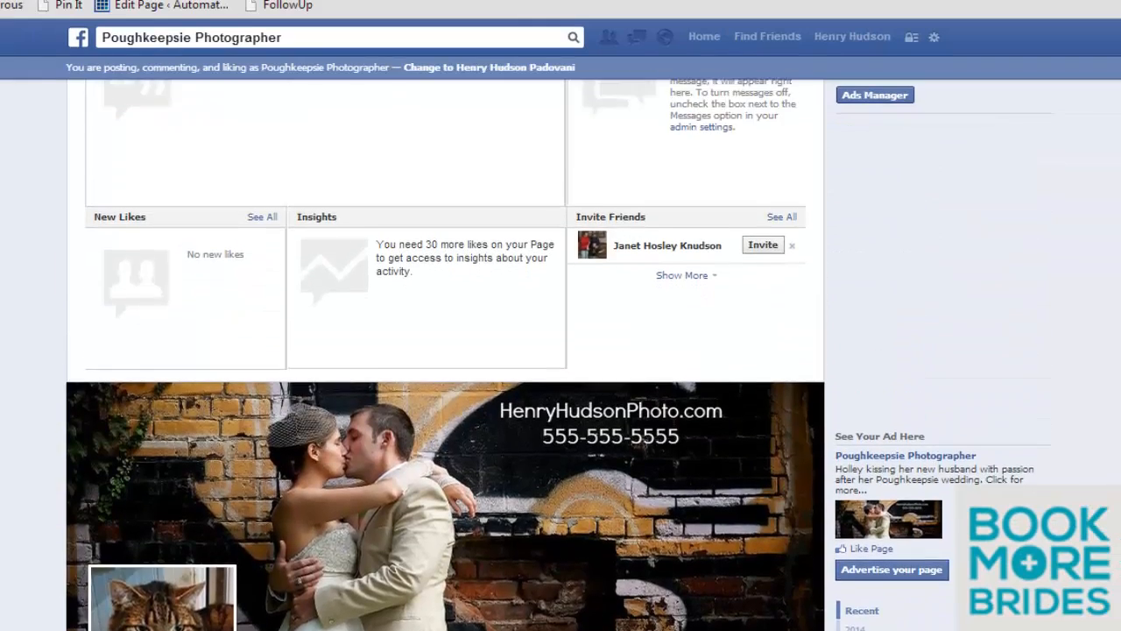
scroll(445, 351, up, 3)
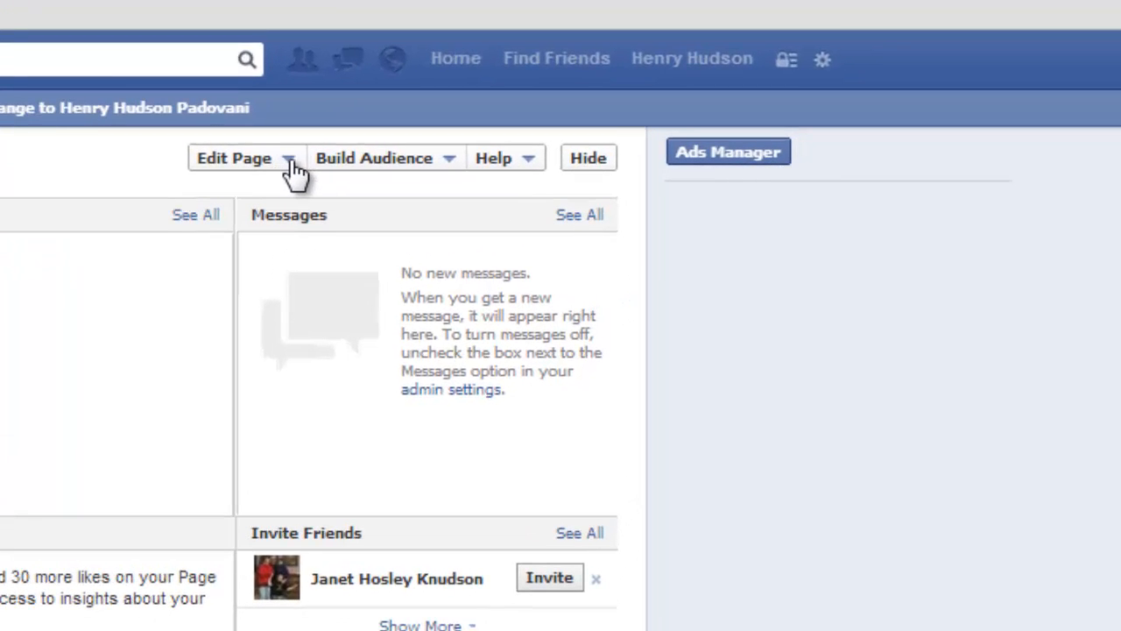
click(289, 162)
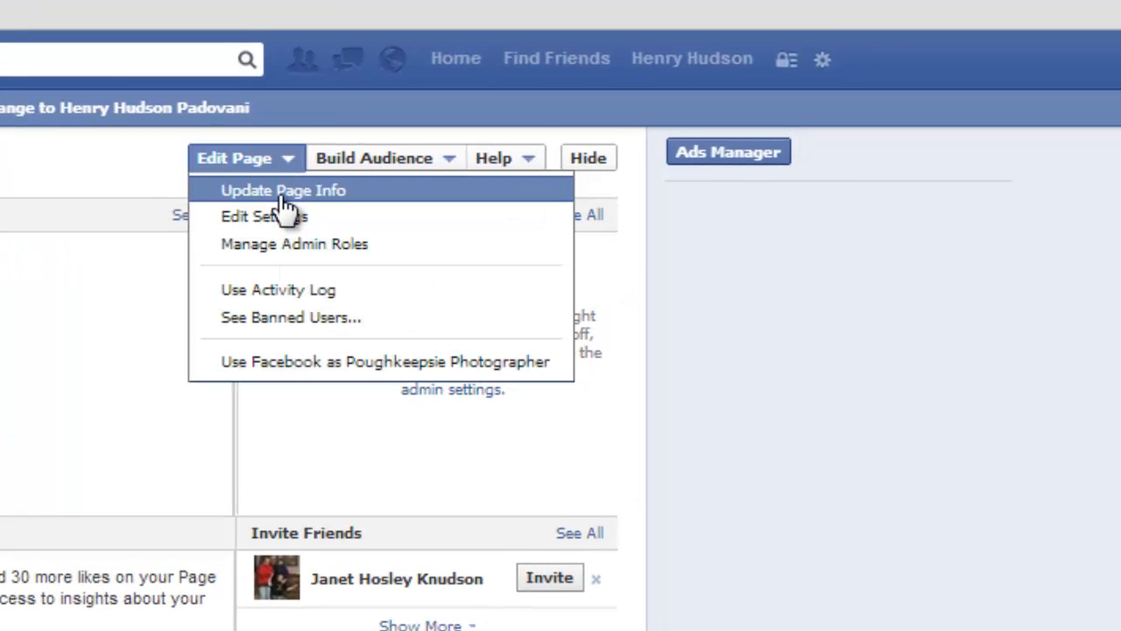
click(285, 193)
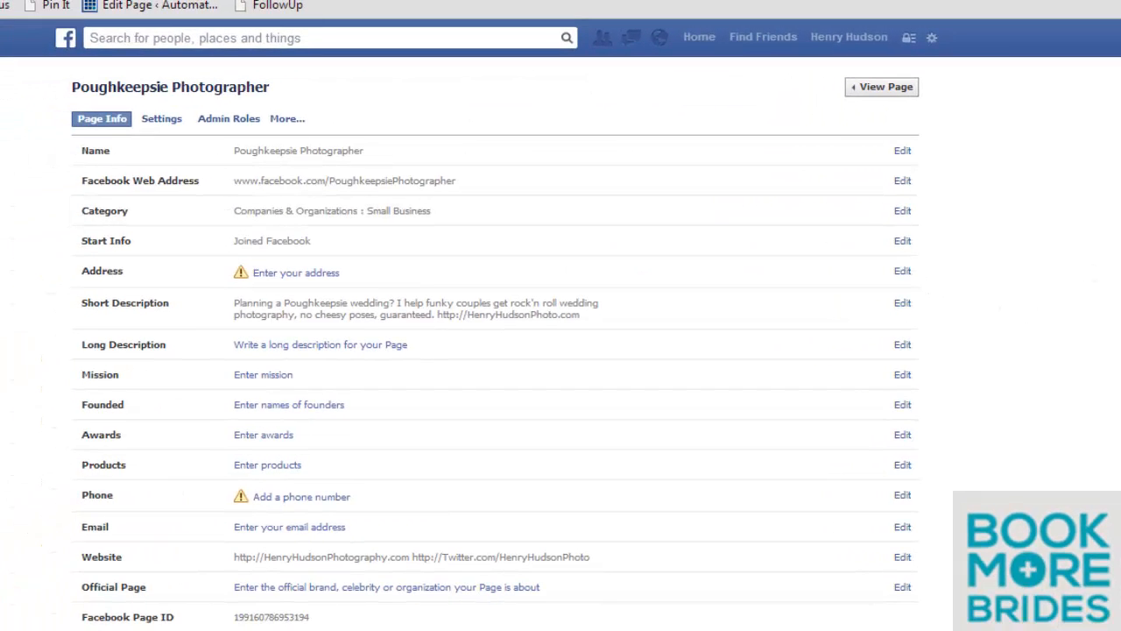
- Examine the page information fields, opening the Long Description for editing and closing it without entering any text
scroll(525, 289, down, 1)
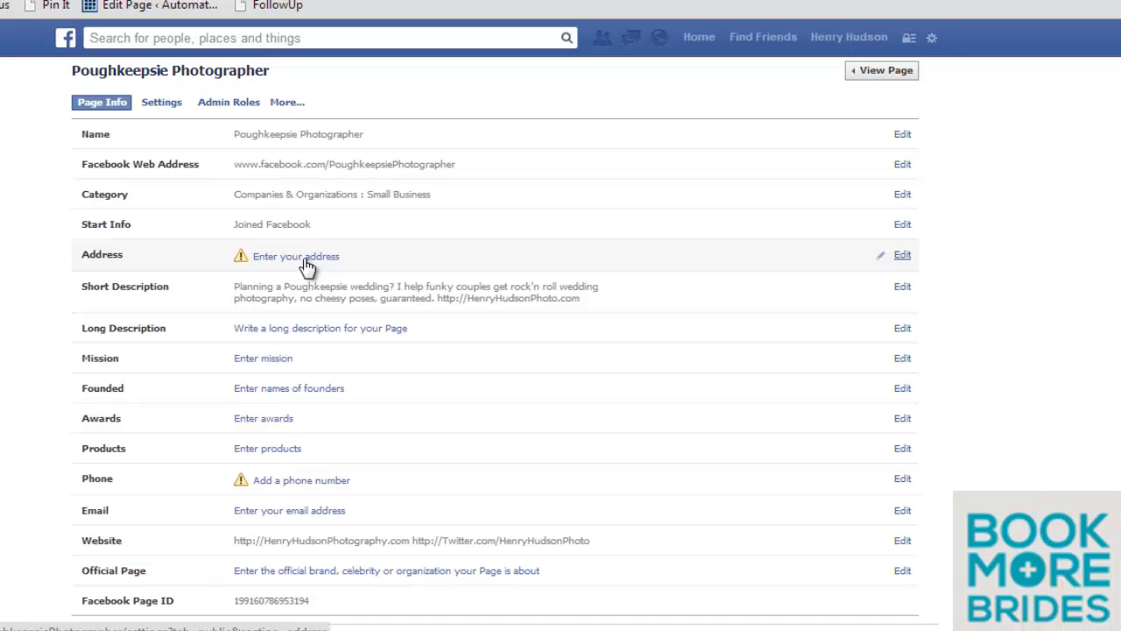
click(299, 339)
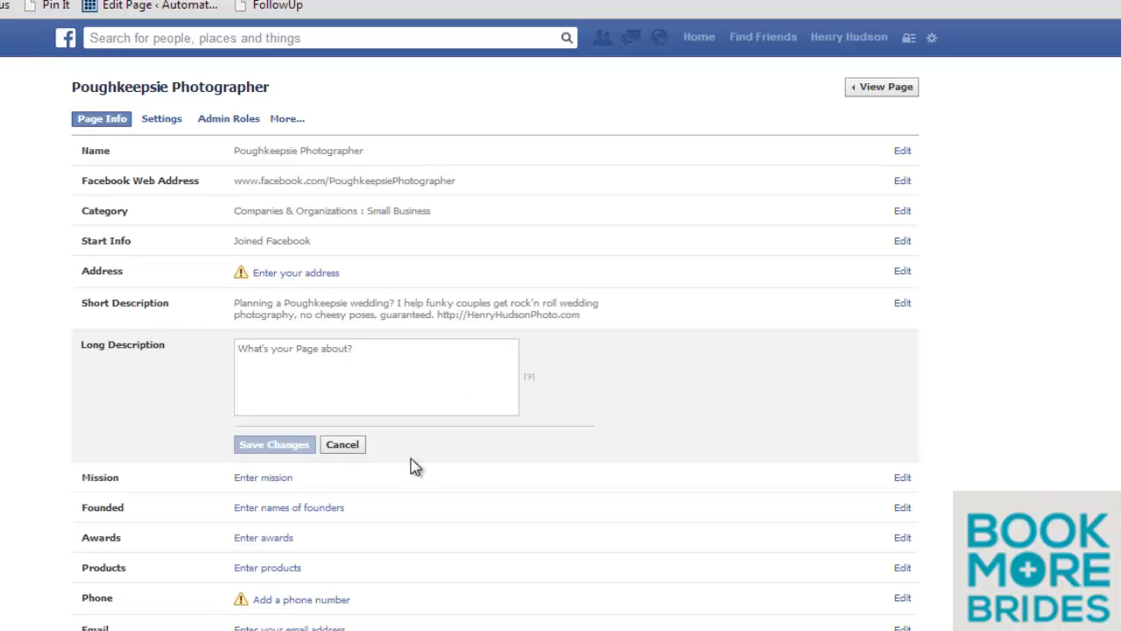
click(342, 445)
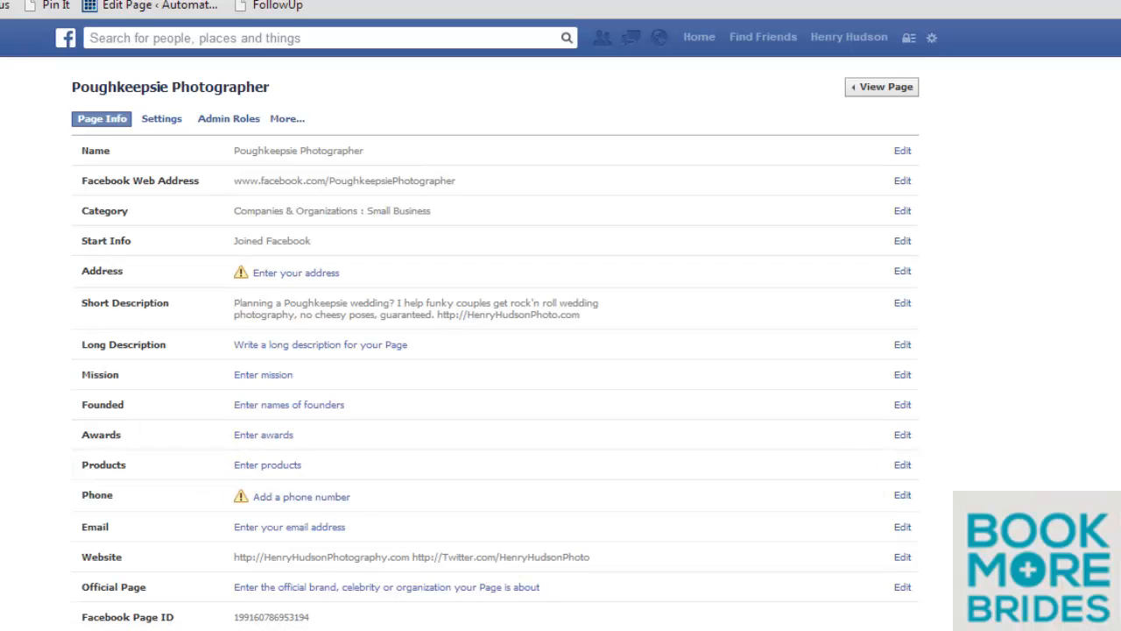
scroll(481, 485, down, 1)
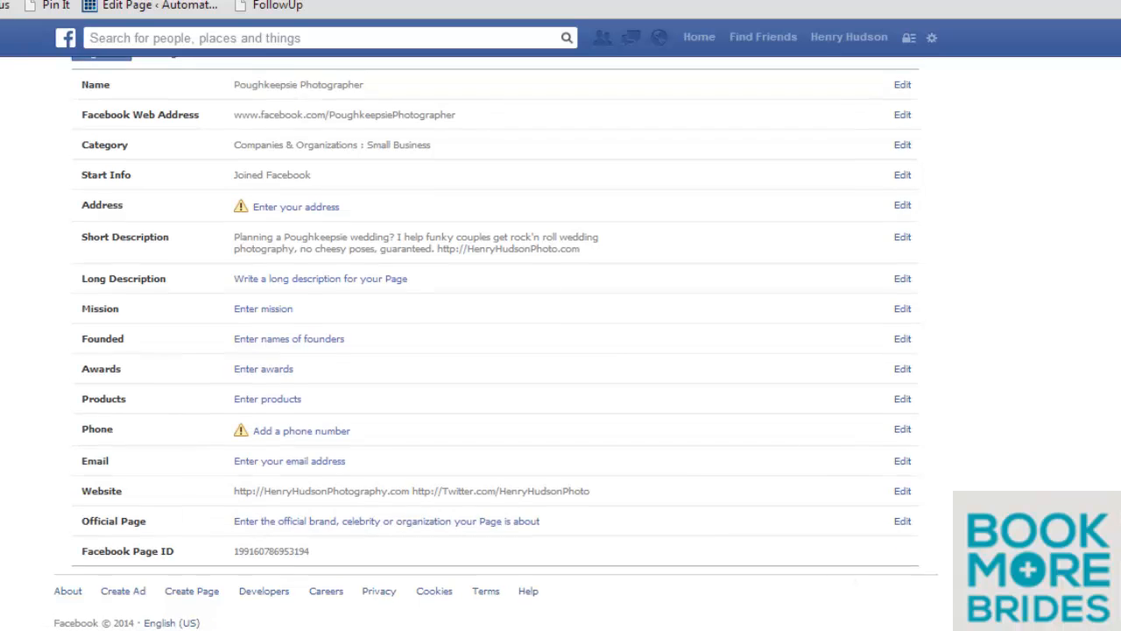
scroll(495, 350, up, 1)
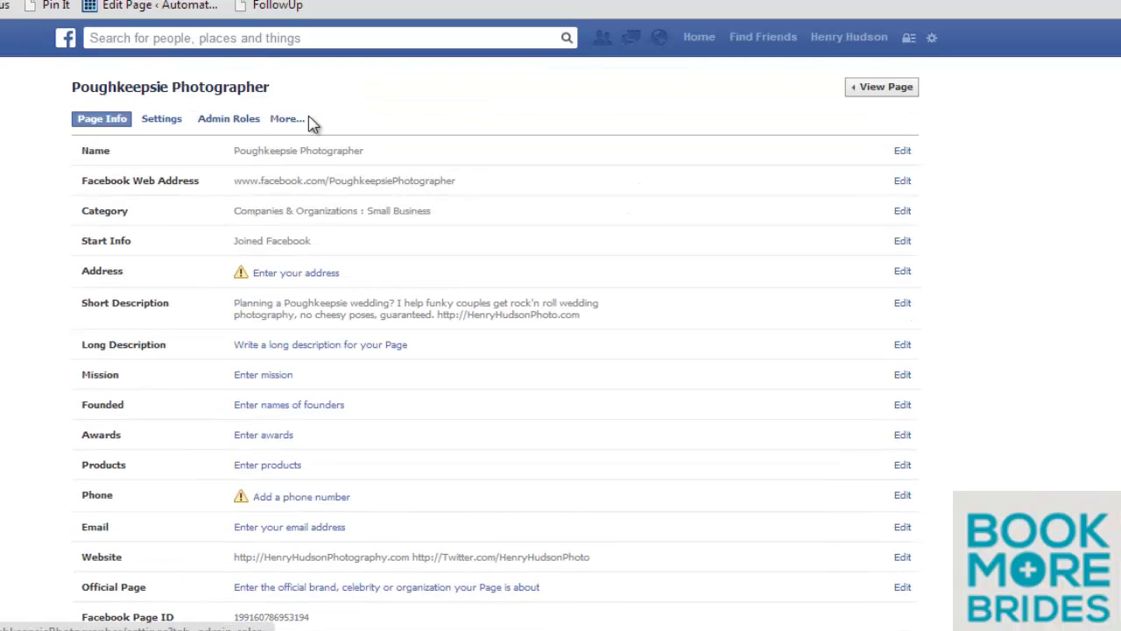
- Go back to the page and examine its cover, description and timeline posts
click(886, 90)
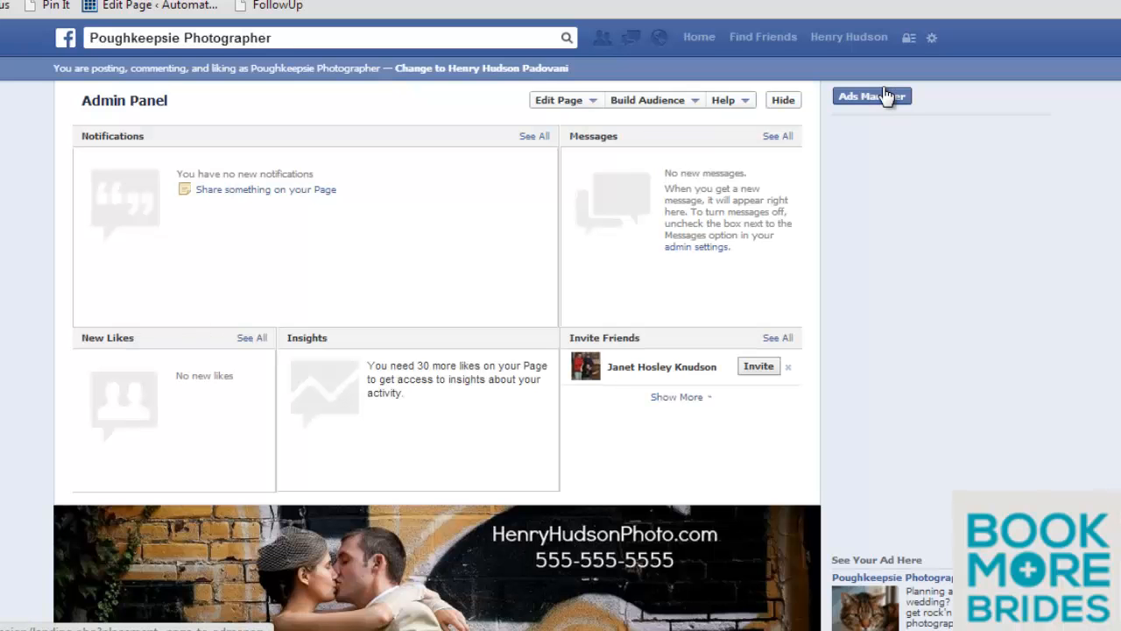
scroll(470, 216, down, 6)
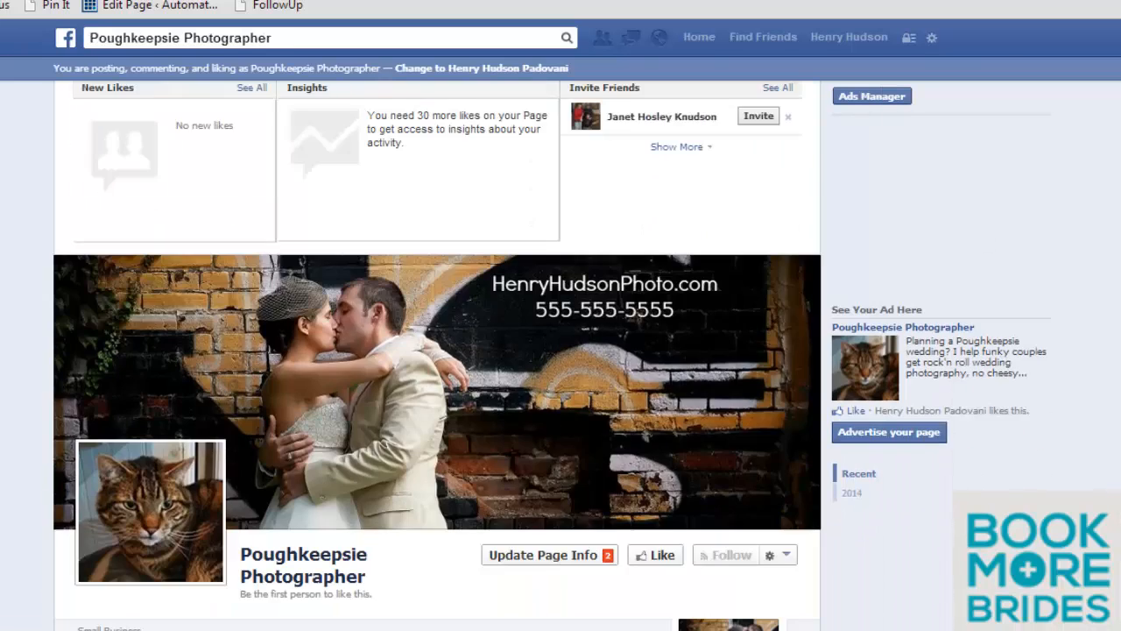
scroll(306, 342, down, 1)
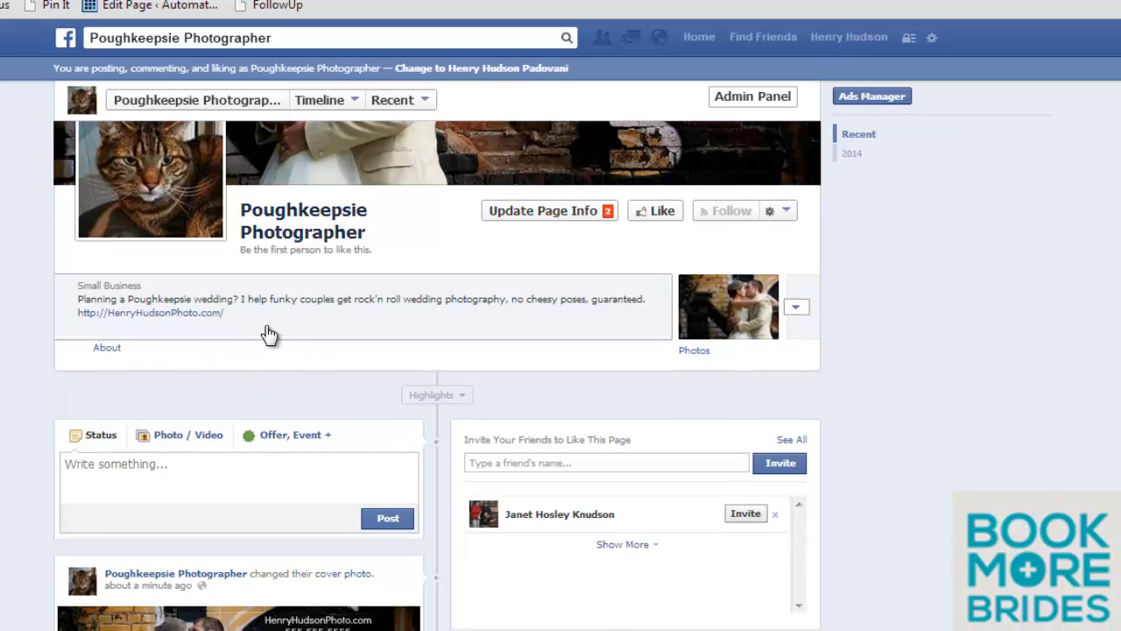
scroll(271, 333, down, 1)
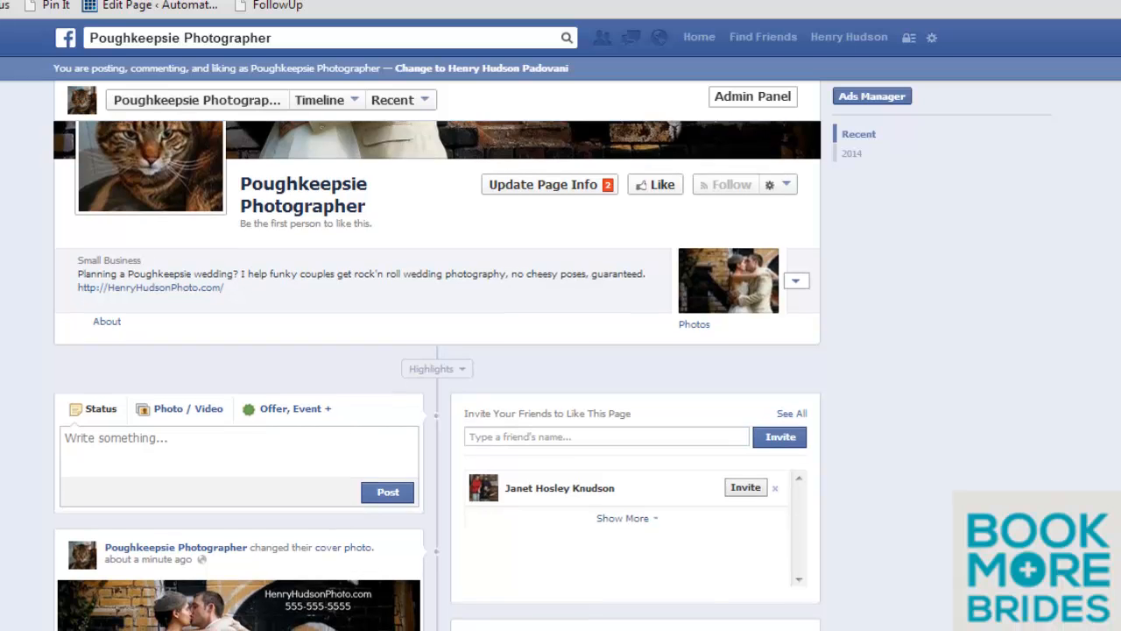
scroll(272, 333, down, 1)
scroll(271, 333, up, 5)
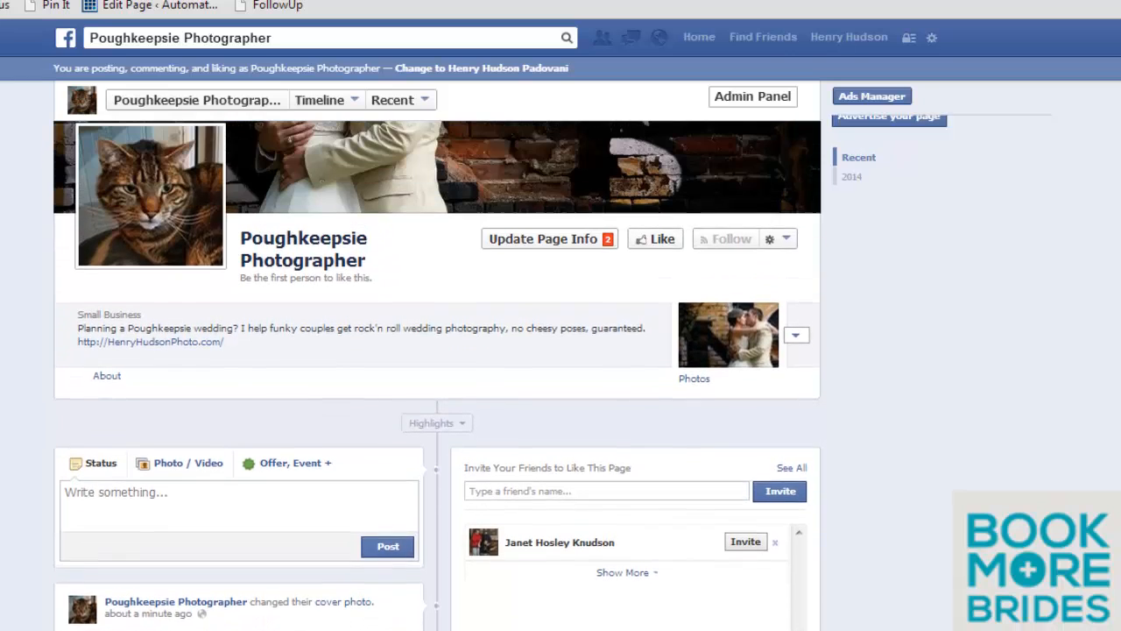
- Open the page's settings for editing from the admin area
scroll(437, 368, up, 4)
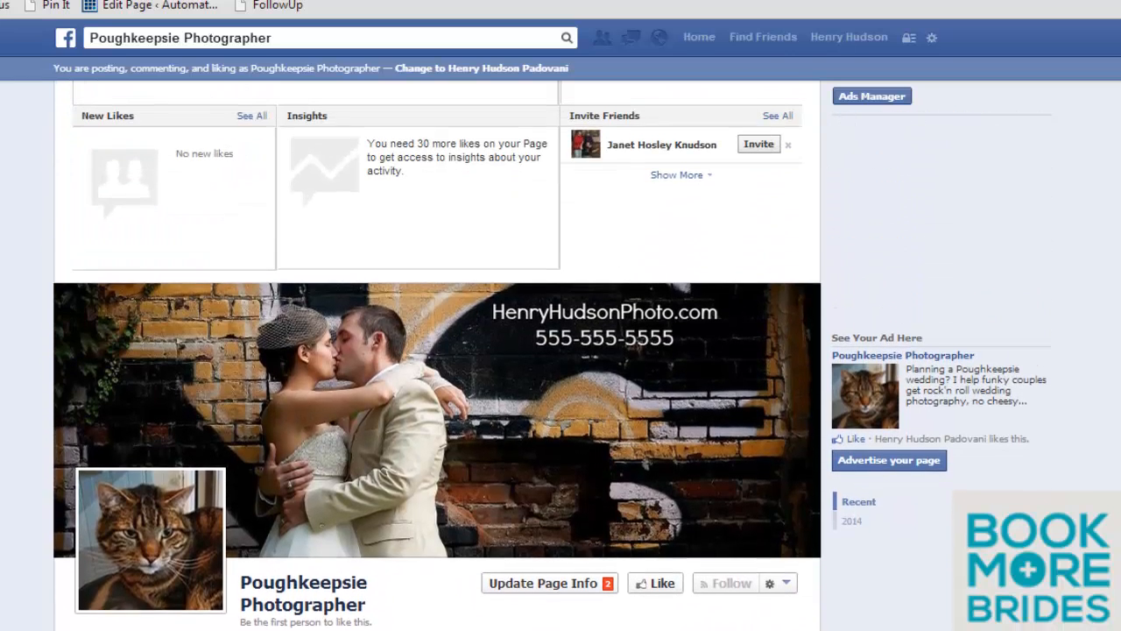
scroll(437, 355, up, 4)
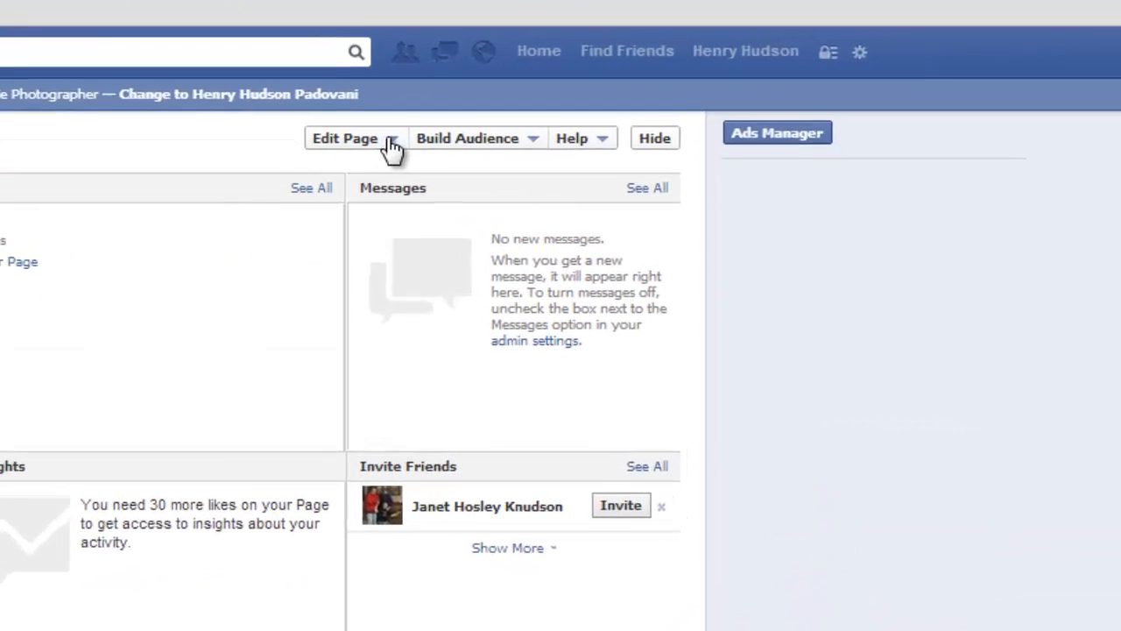
click(592, 101)
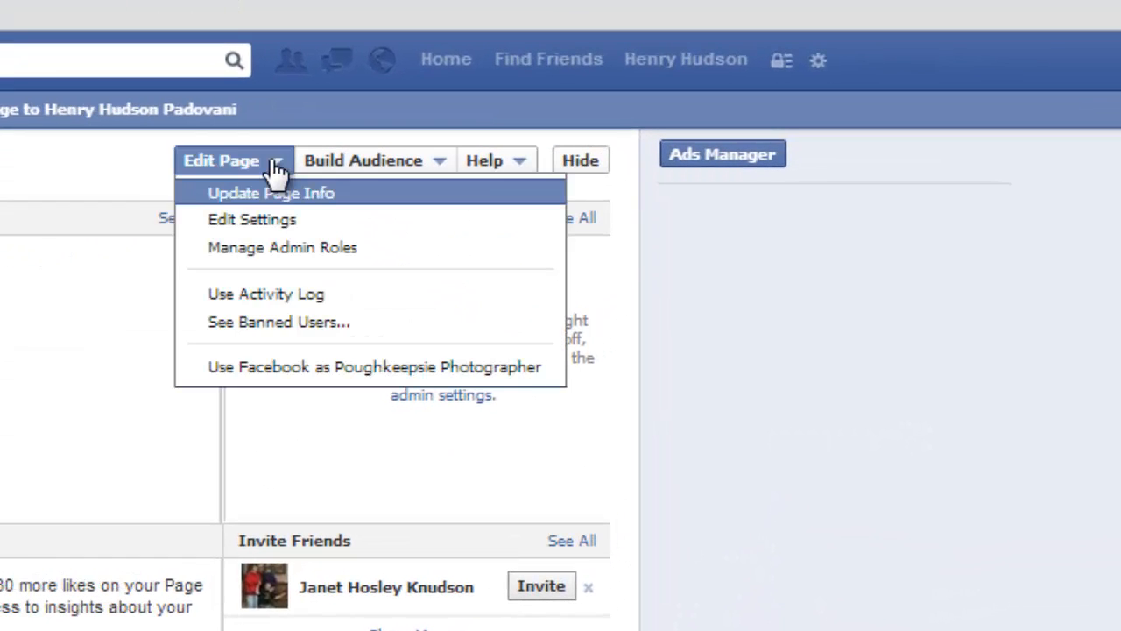
click(265, 221)
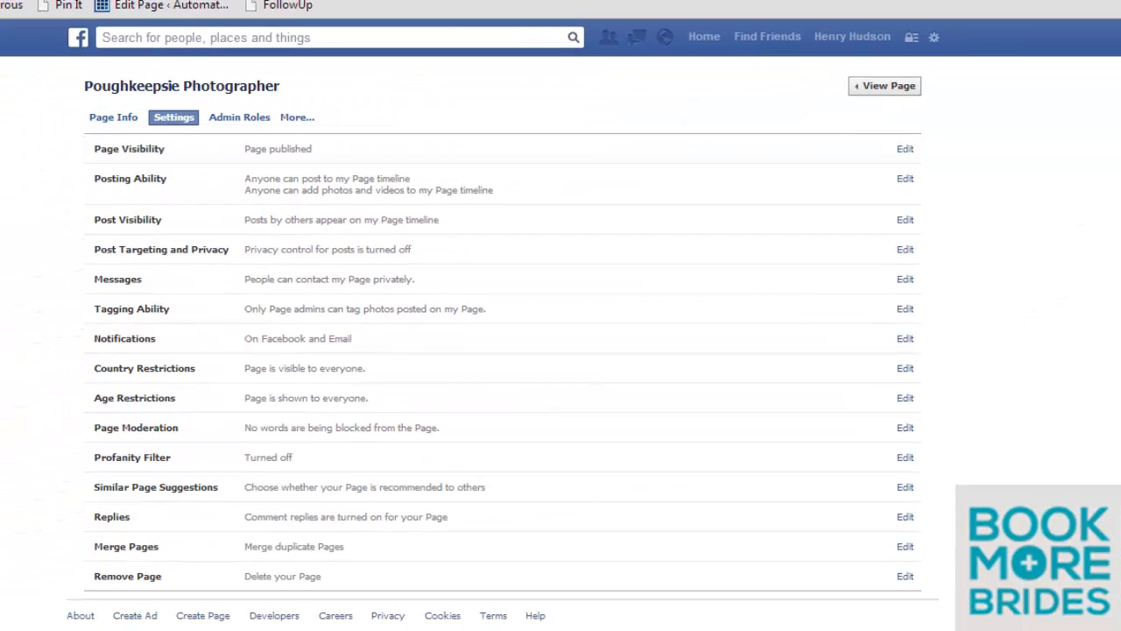
- Examine the page's settings and open the Remove Page option to view its permanent deletion link
scroll(503, 350, down, 1)
scroll(503, 351, up, 1)
scroll(503, 351, down, 1)
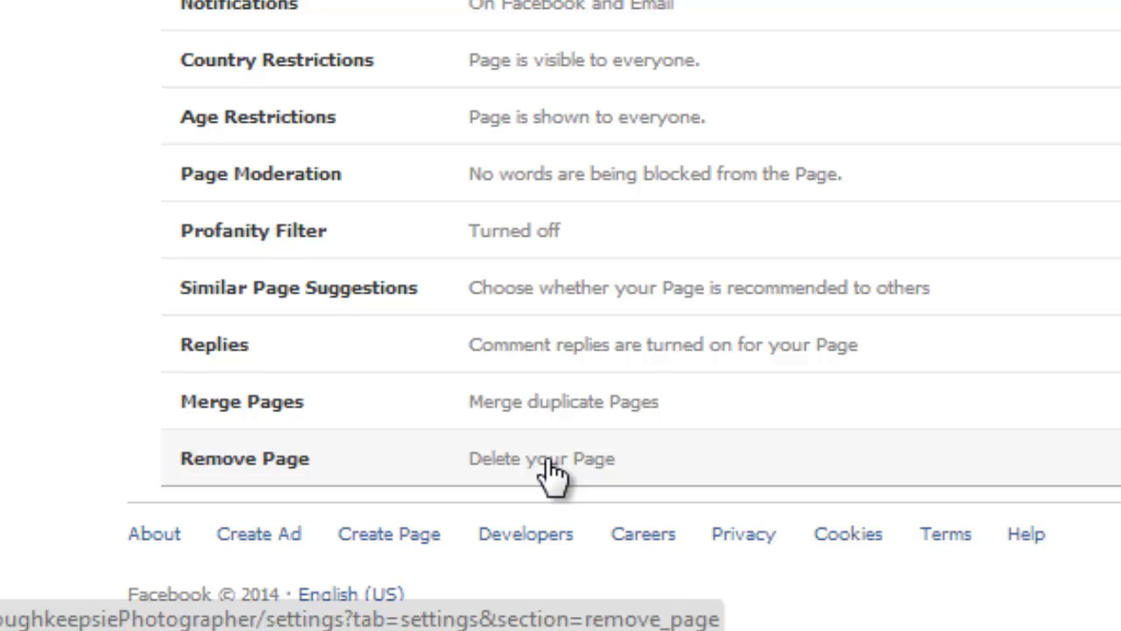
click(552, 476)
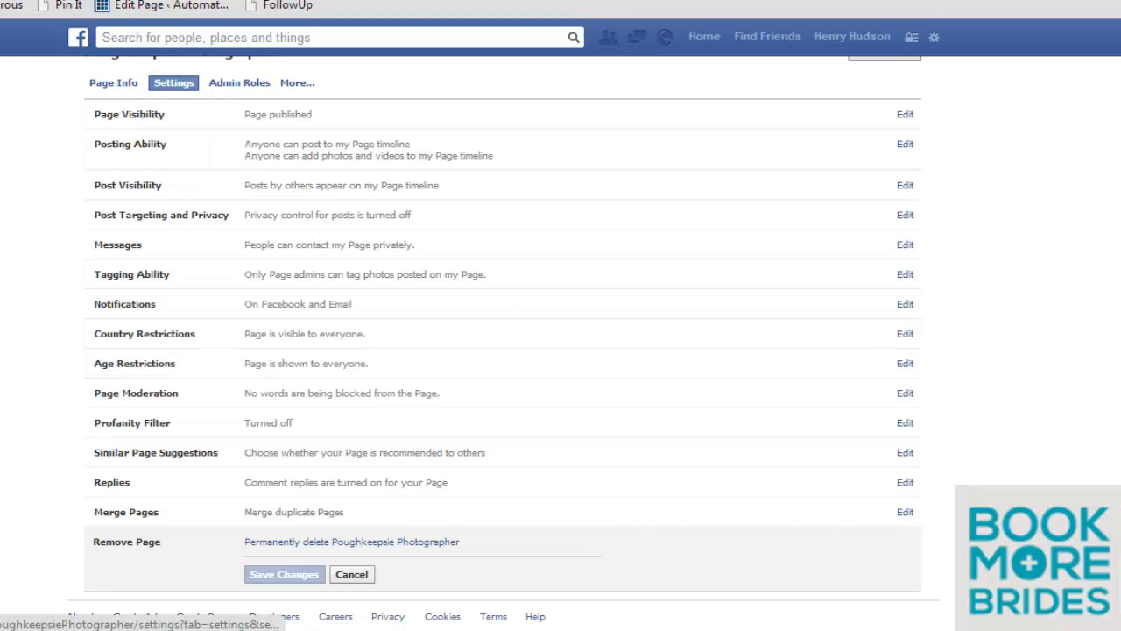
scroll(504, 342, up, 1)
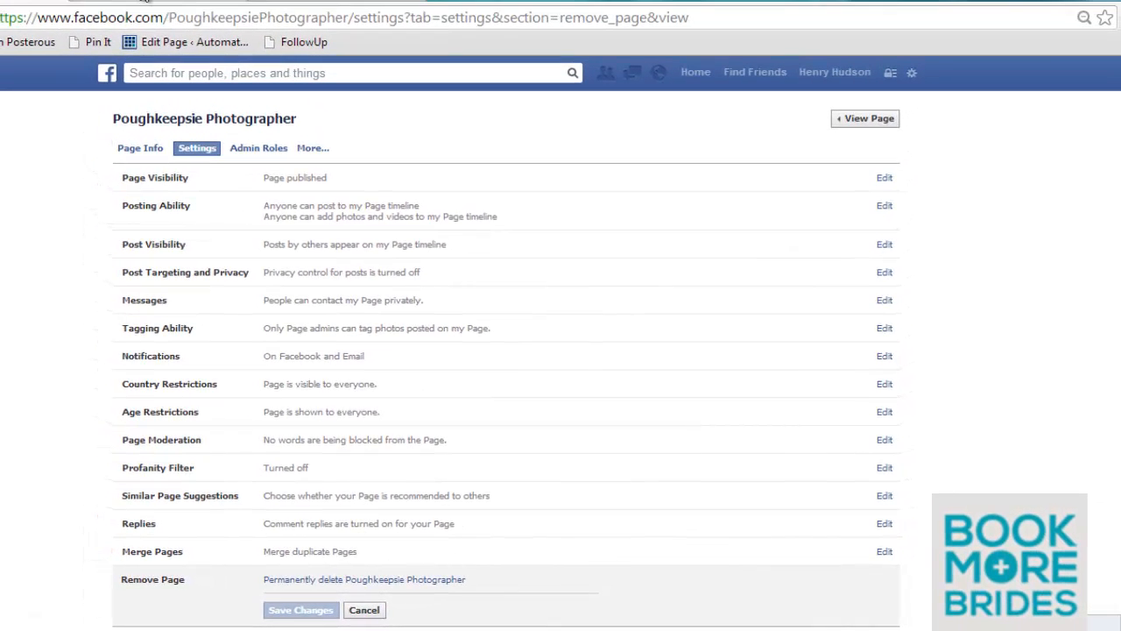
- Switch to the Get 10,000 Fans page and view its End of Ads? and 2X Your List? custom apps as examples
click(355, 6)
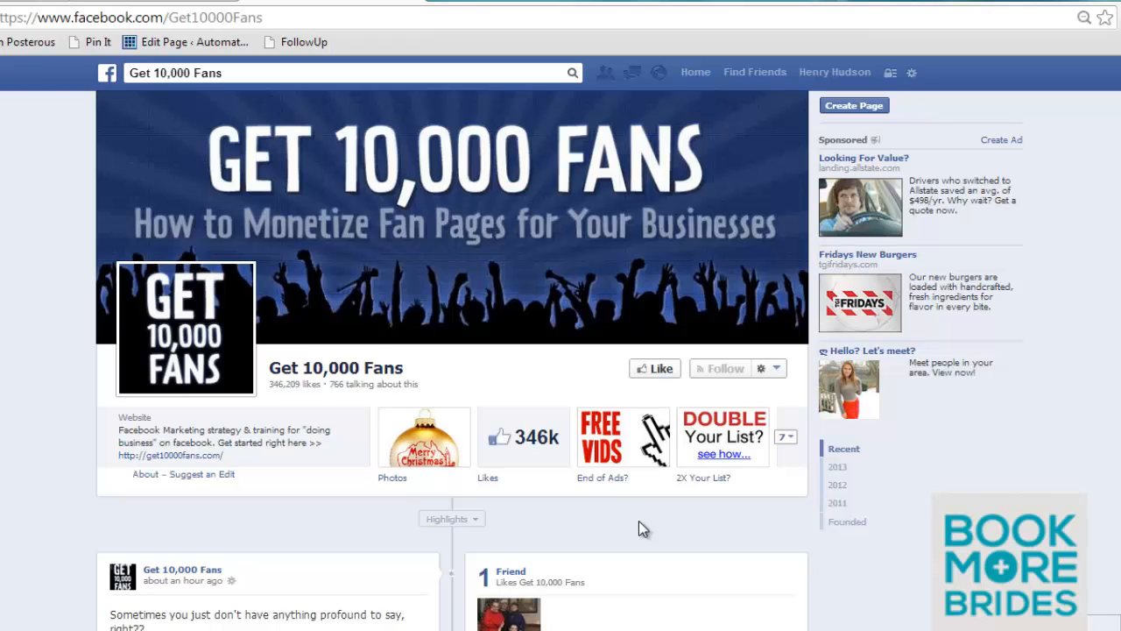
click(613, 443)
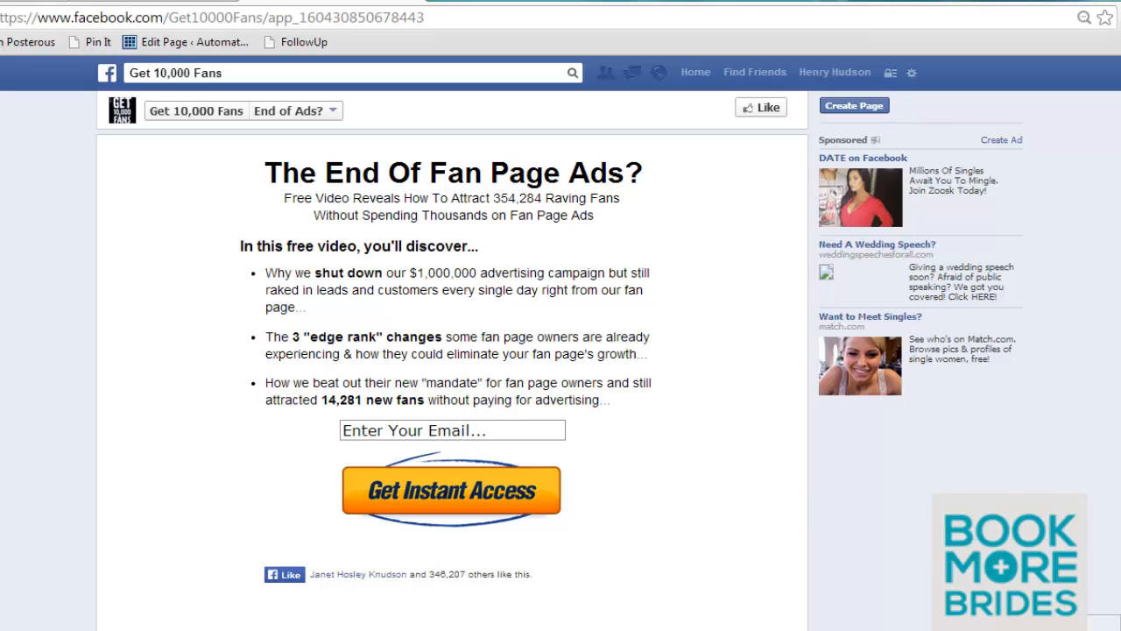
click(0, 17)
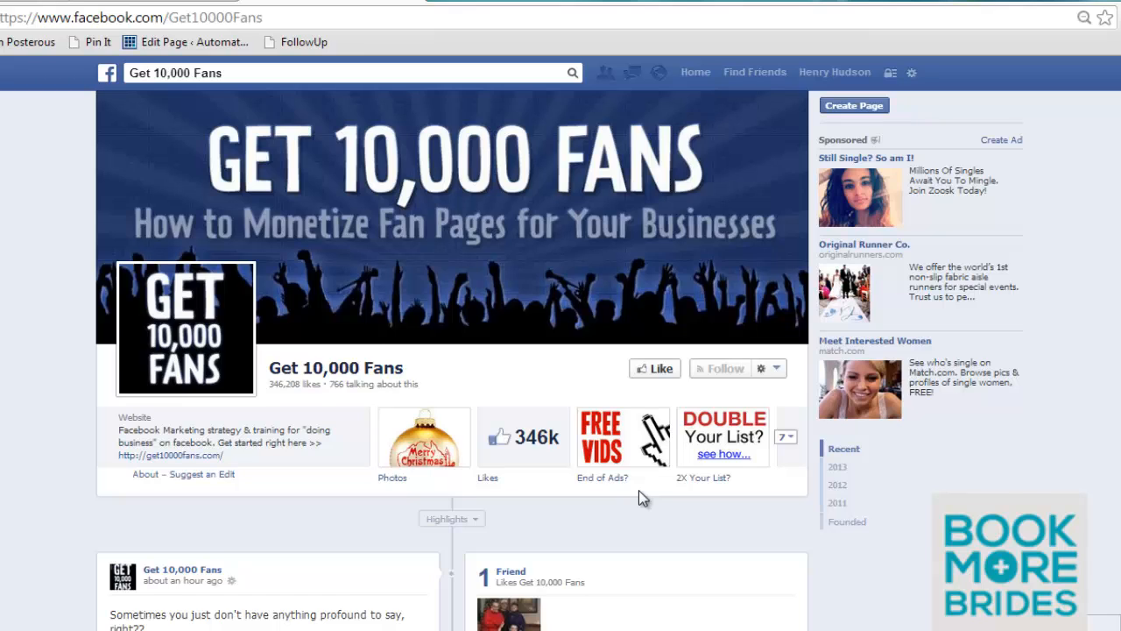
click(738, 447)
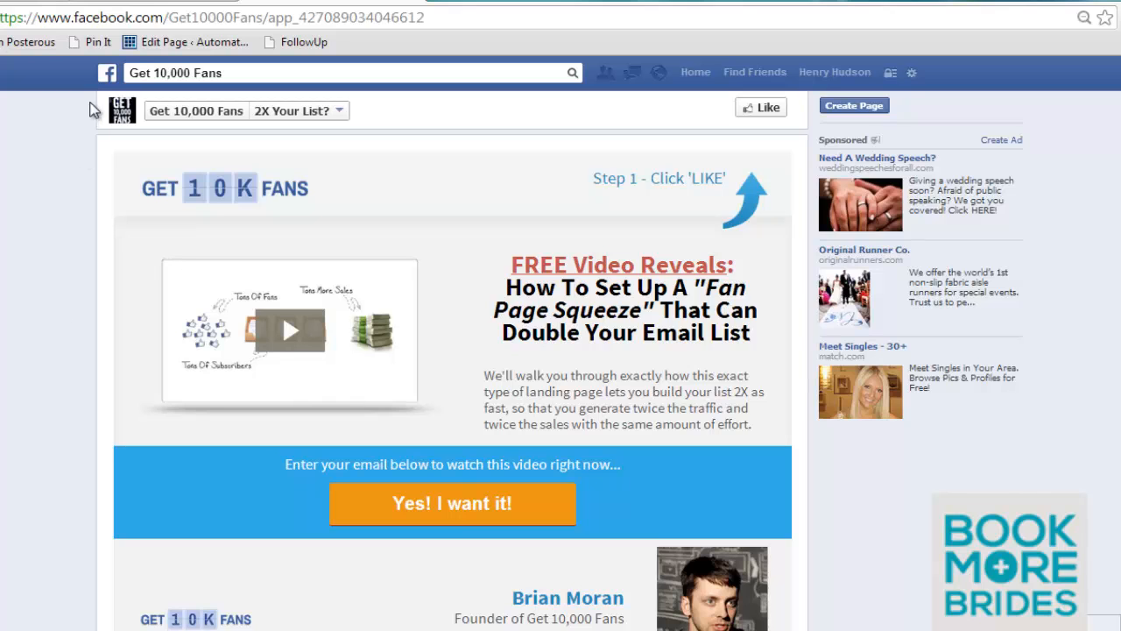
- Switch to the Book More Brides page, open its Reviews app and look through the client testimonials
click(166, 1)
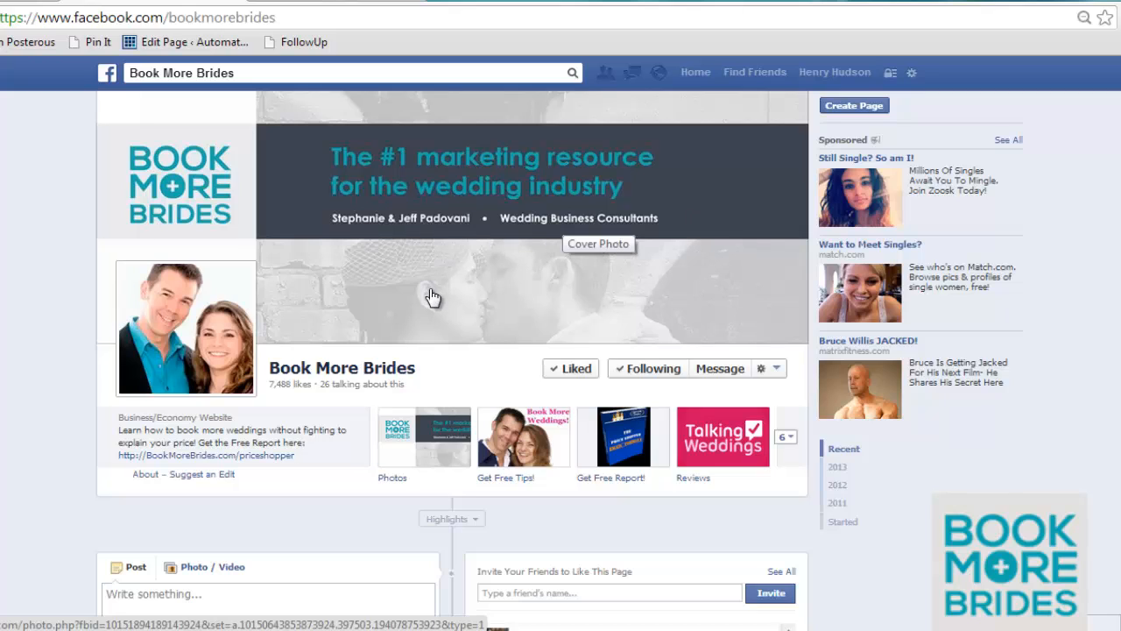
click(712, 447)
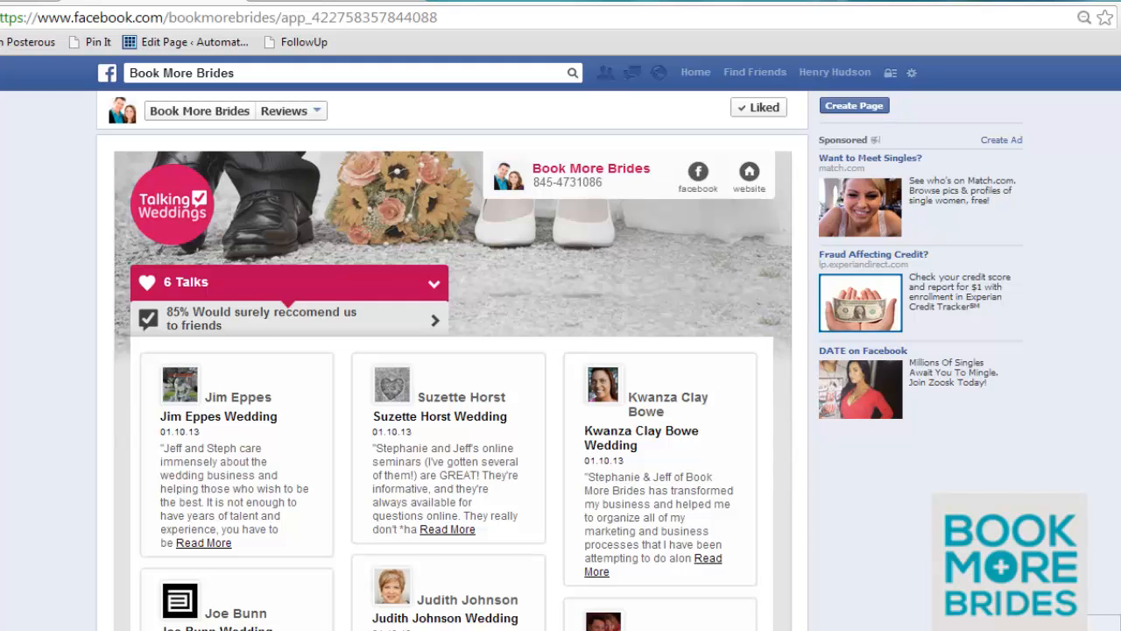
scroll(453, 376, down, 3)
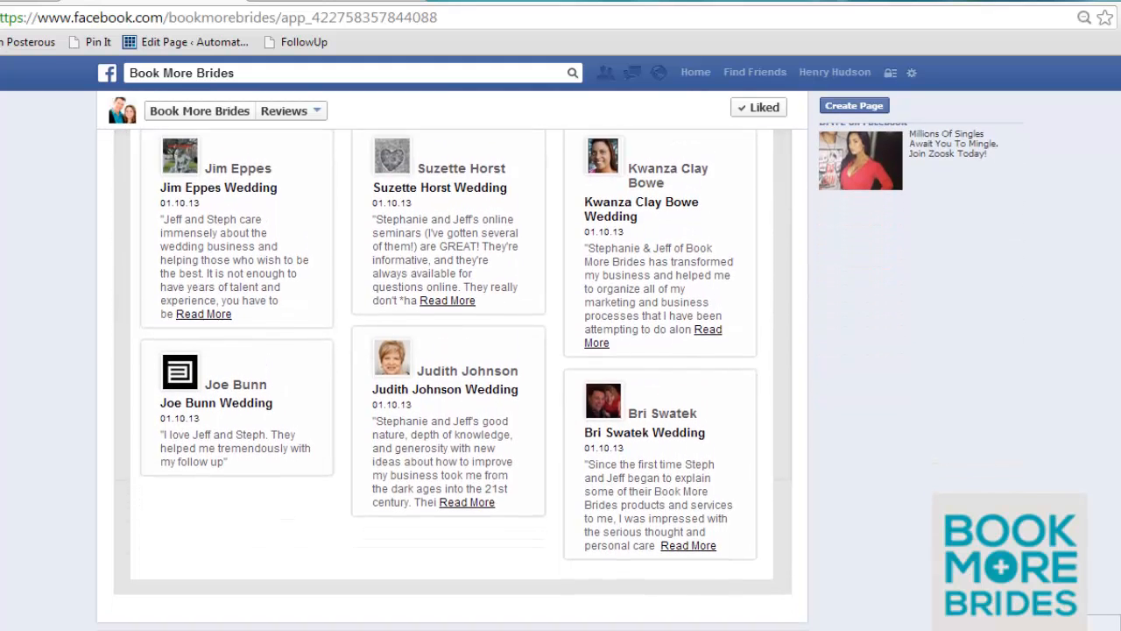
scroll(566, 184, up, 3)
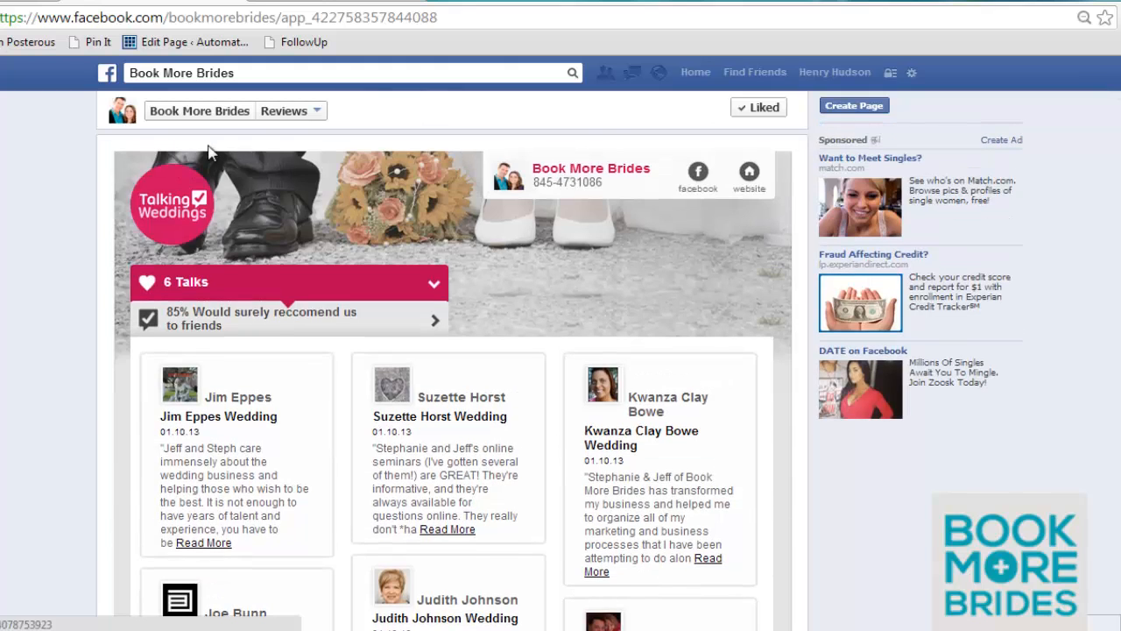